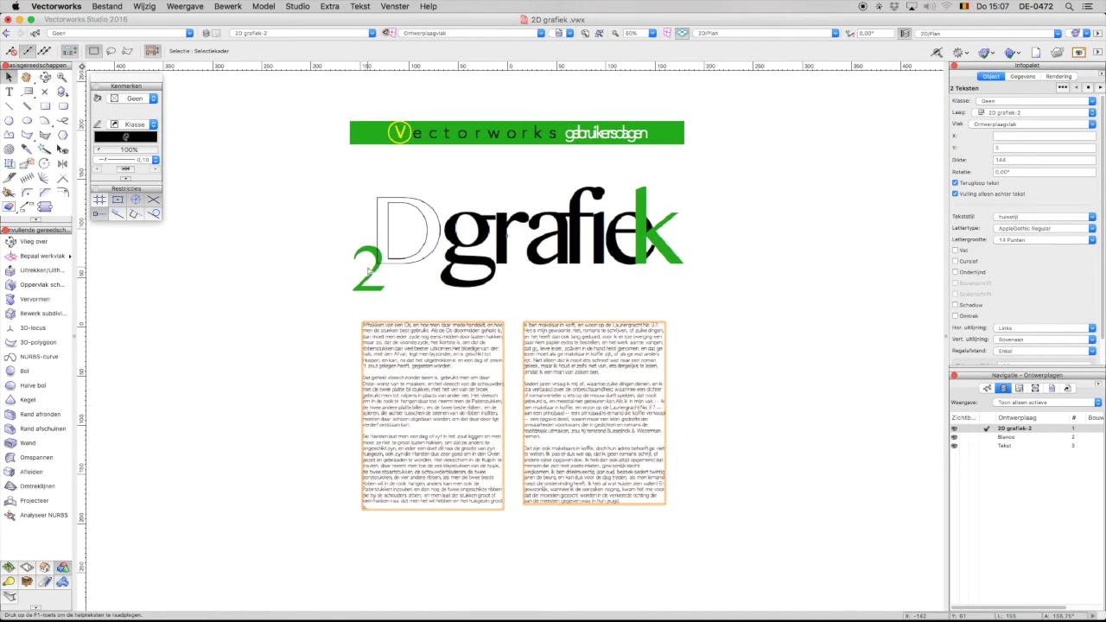
# - Make the Blanco design layer active and place the text "Vectorworks gebruikersdagen" in the upper part of the drawing
pyautogui.click(309, 283)
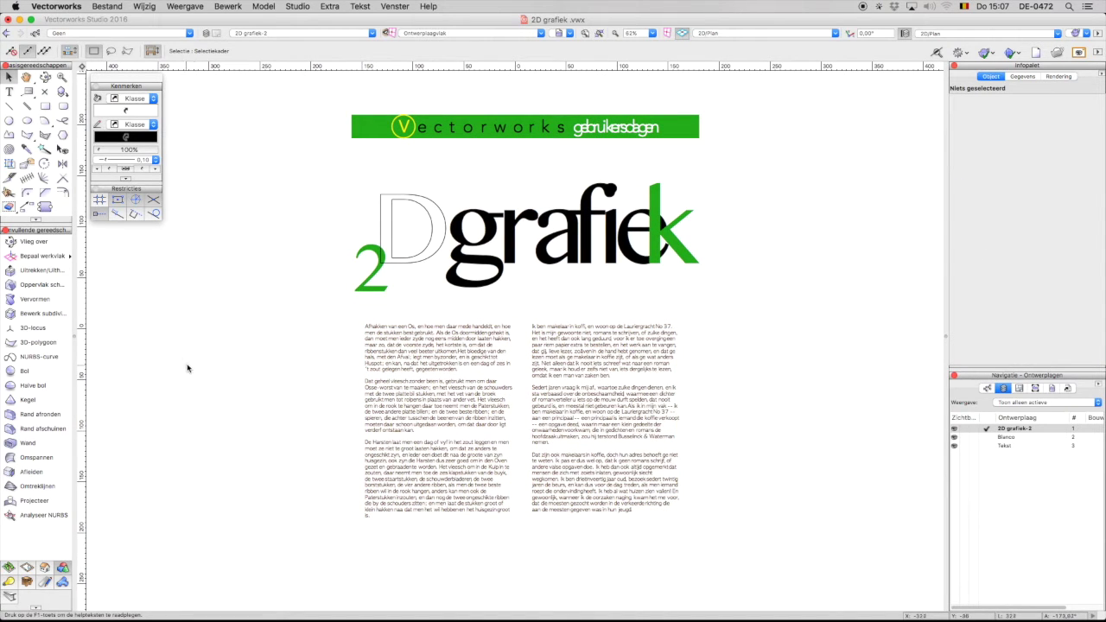
pyautogui.click(988, 437)
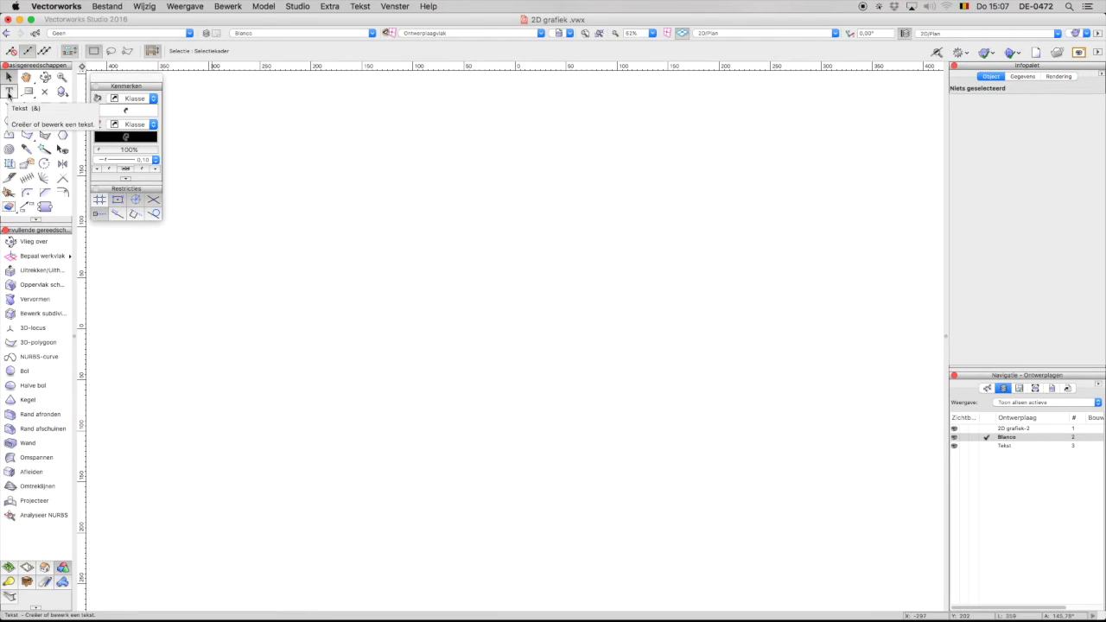
pyautogui.click(9, 91)
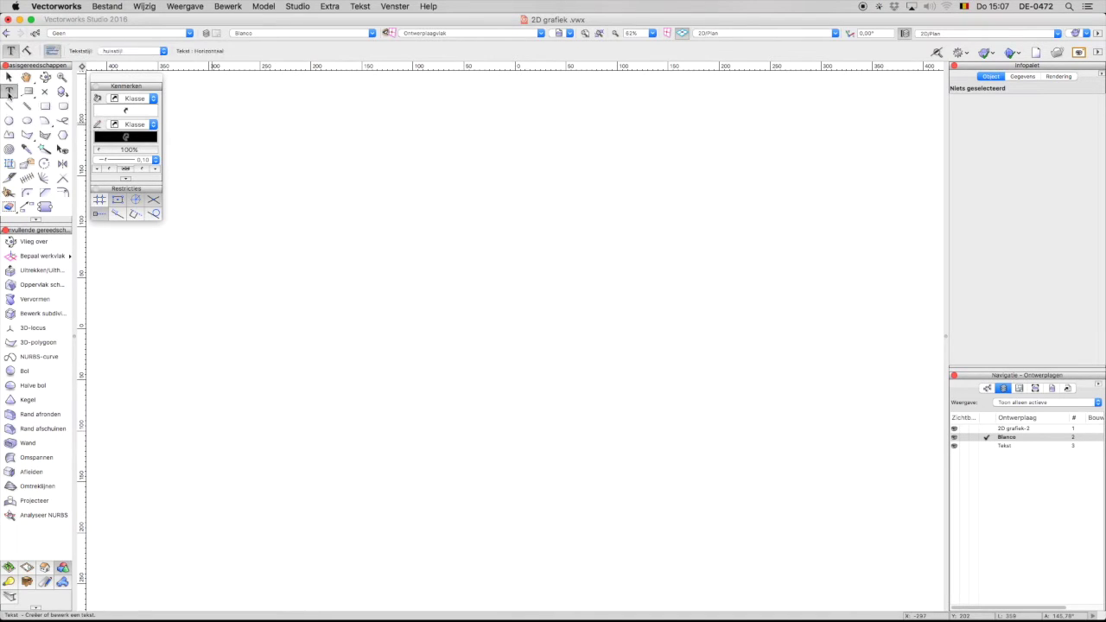
pyautogui.click(413, 203)
pyautogui.click(413, 203)
pyautogui.write('Vectorworks gebruikersdagenx')
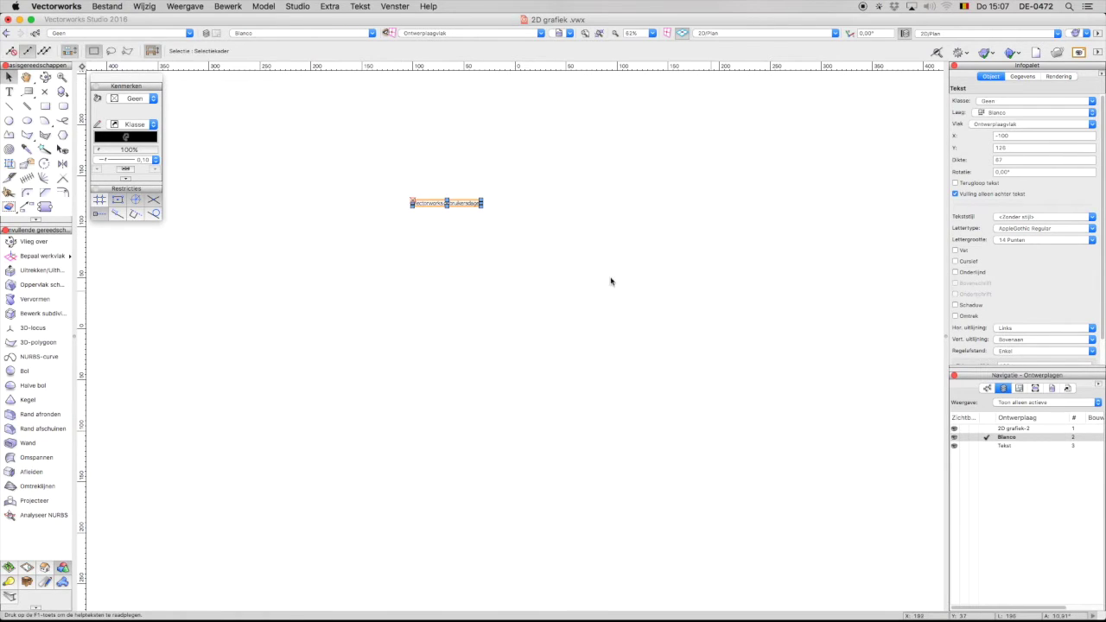
pyautogui.click(518, 283)
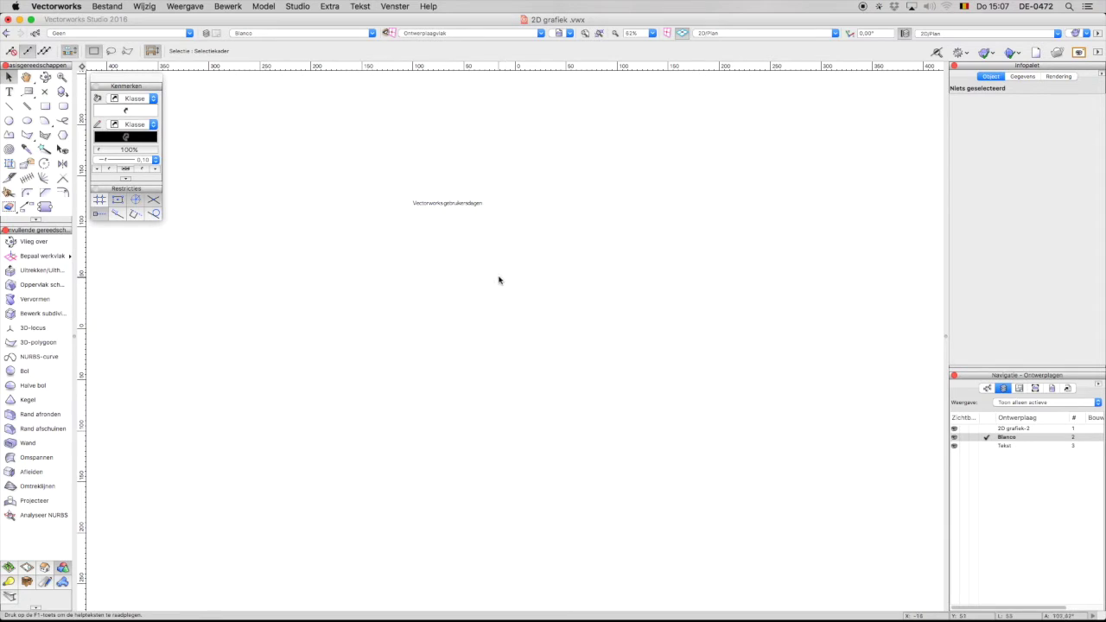
pyautogui.click(360, 6)
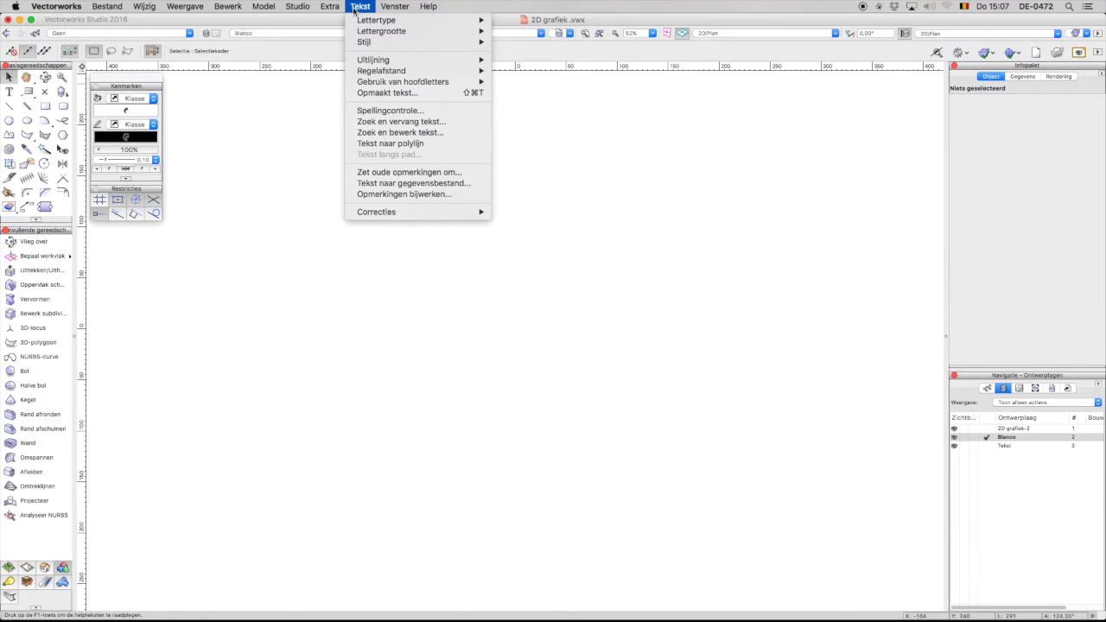
pyautogui.moveTo(394, 22)
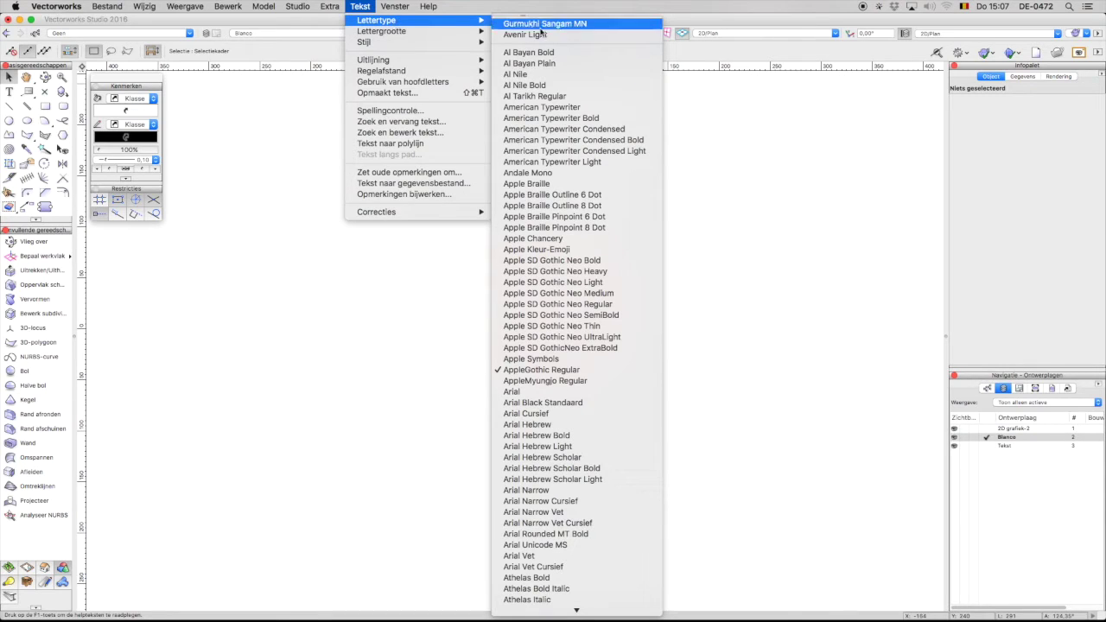
pyautogui.scroll(-2, 564, 393)
pyautogui.scroll(-3, 565, 393)
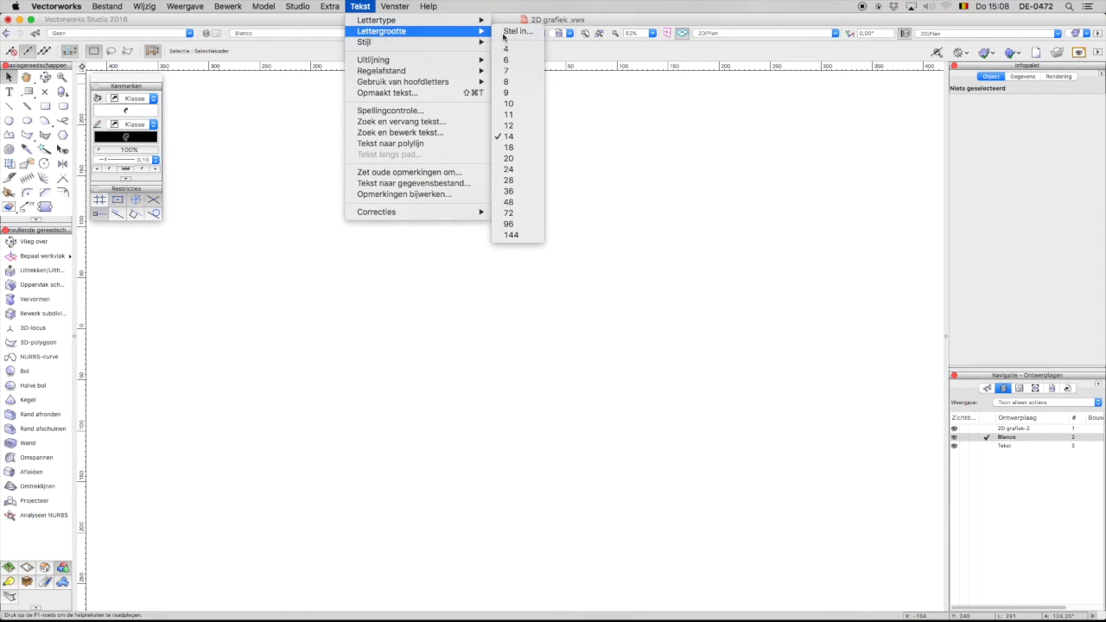
pyautogui.moveTo(335, 8)
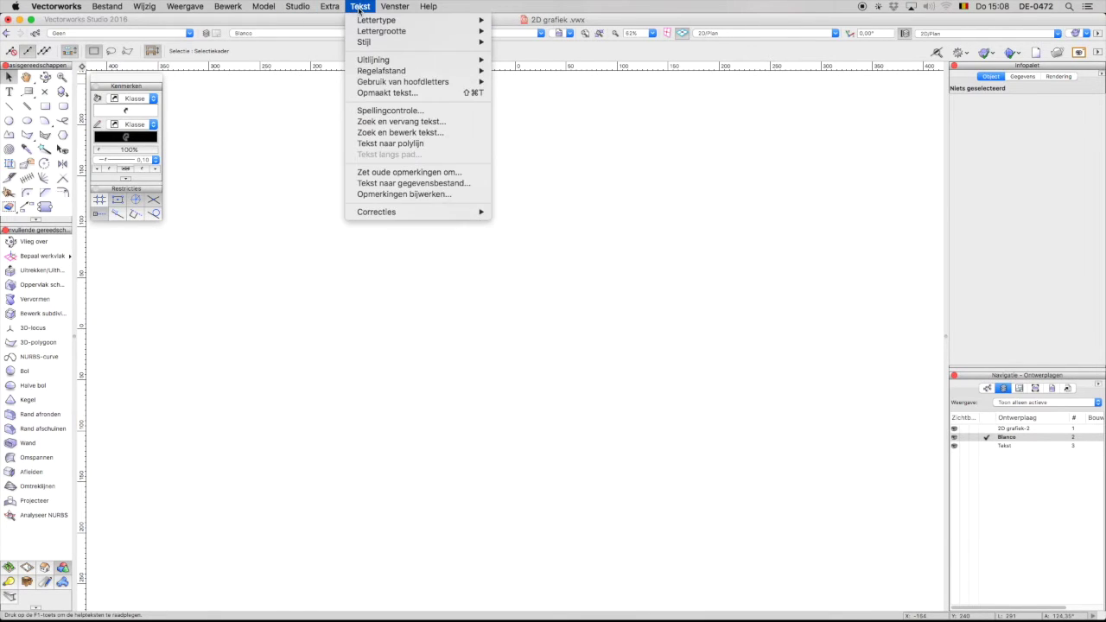
pyautogui.click(444, 82)
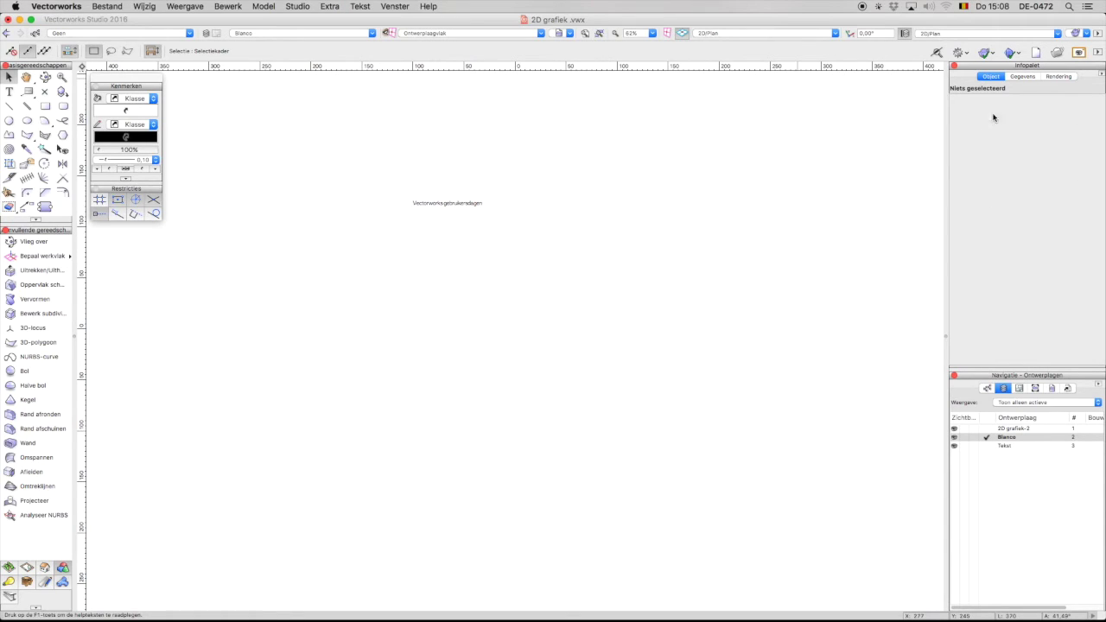
# - Change the font of the whole text "Vectorworks gebruikersdagen" to Avenir Light
pyautogui.click(456, 204)
pyautogui.doubleClick(477, 206)
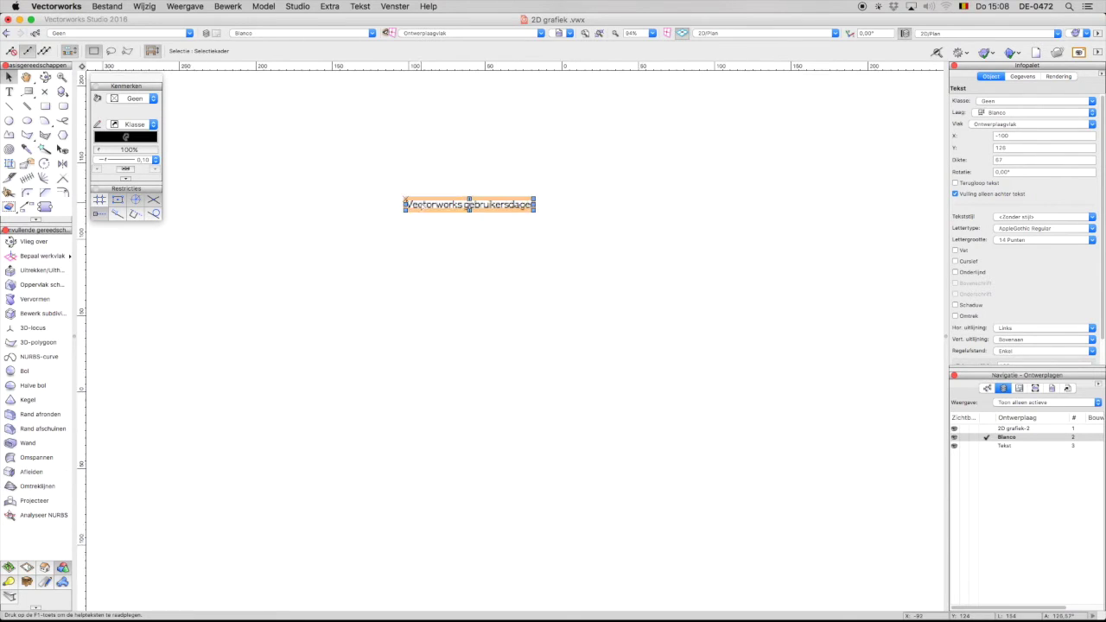
pyautogui.moveTo(751, 211); pyautogui.dragTo(348, 198)
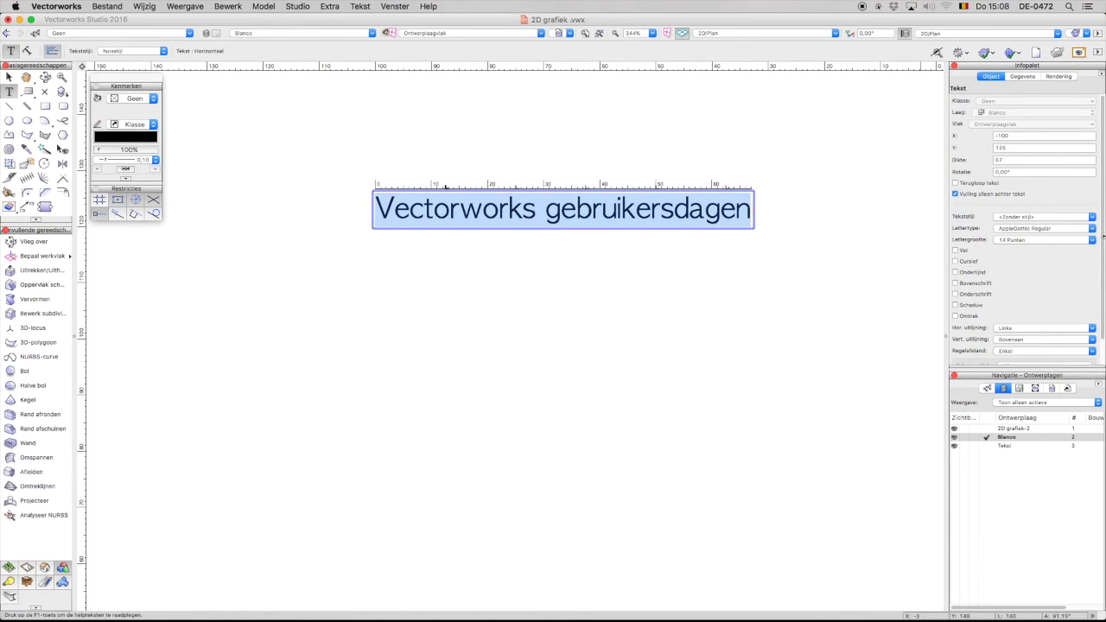
pyautogui.click(1025, 229)
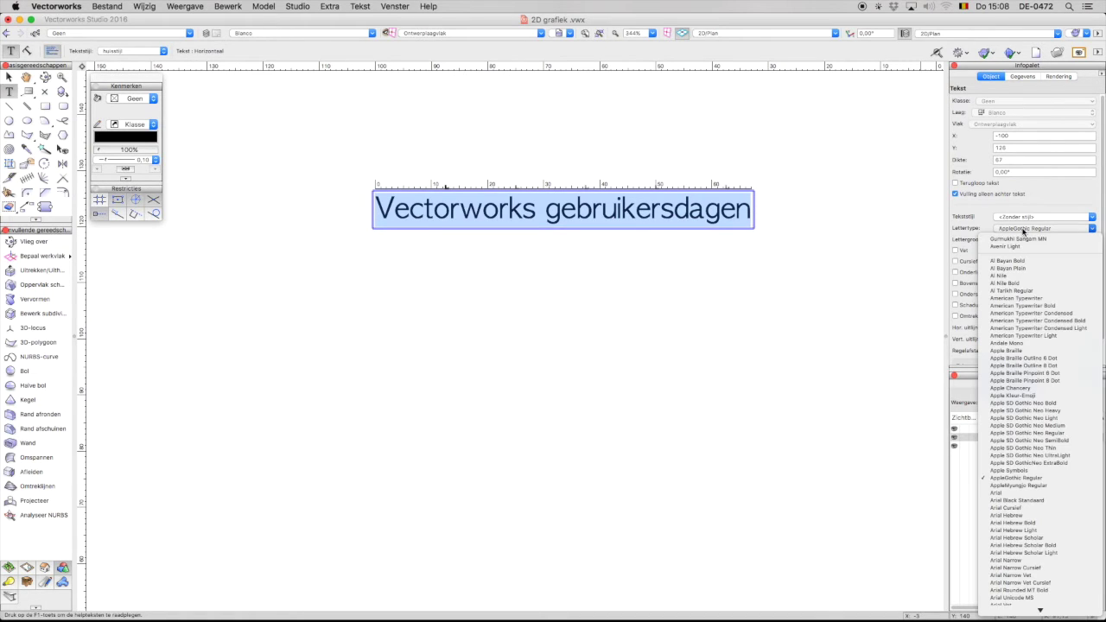
pyautogui.scroll(-4, 1036, 332)
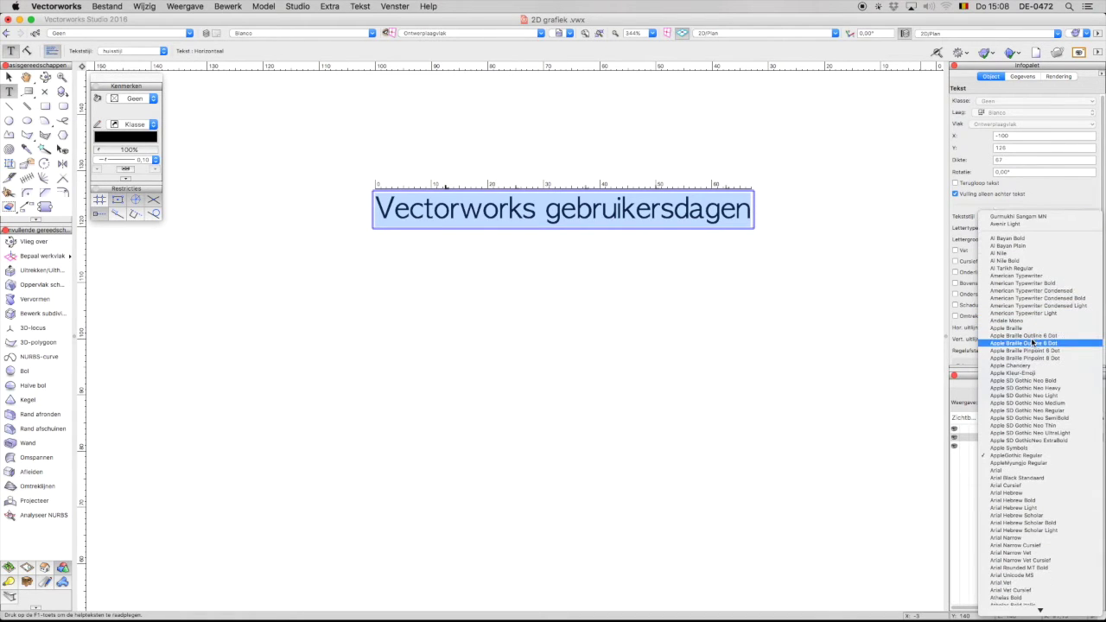
pyautogui.scroll(-10, 1030, 359)
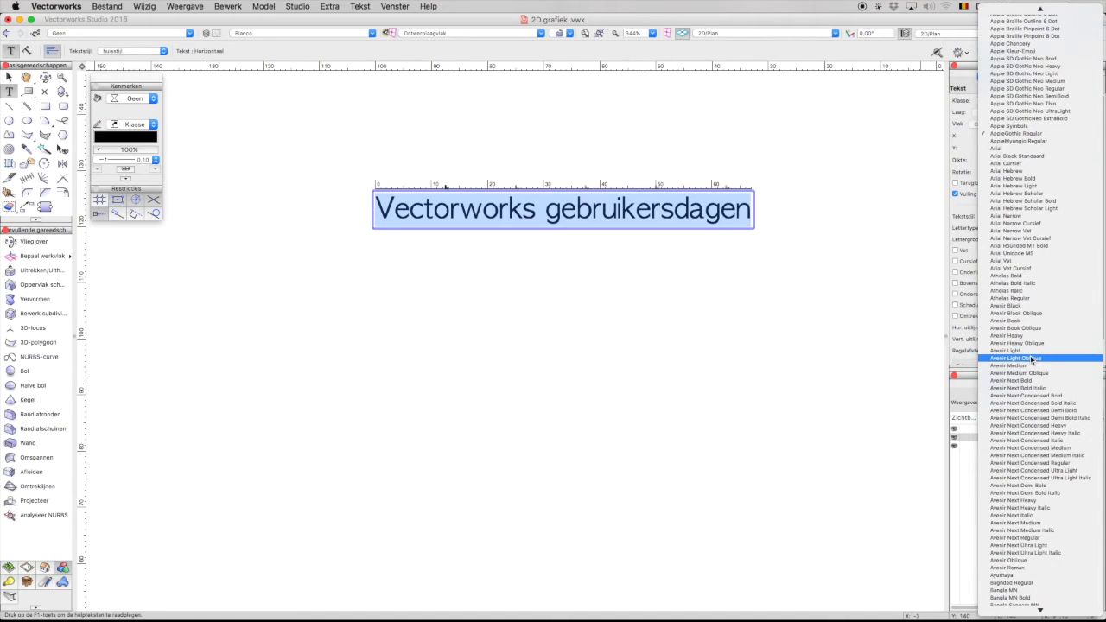
pyautogui.click(1021, 351)
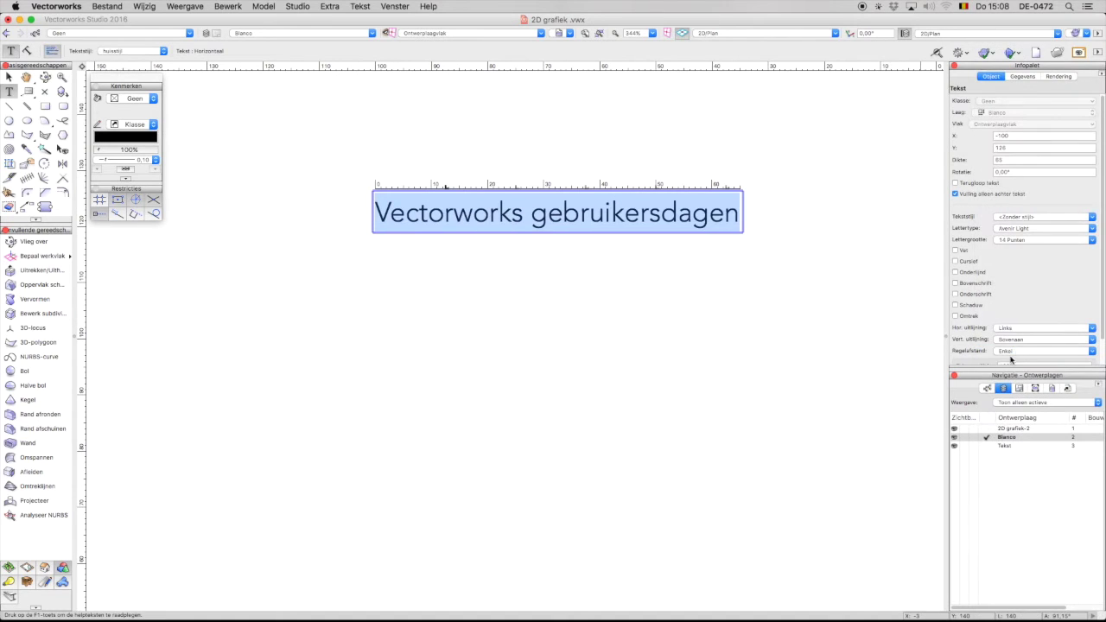
# - Set the size of the whole text to 48 points and leave text editing
pyautogui.click(1014, 240)
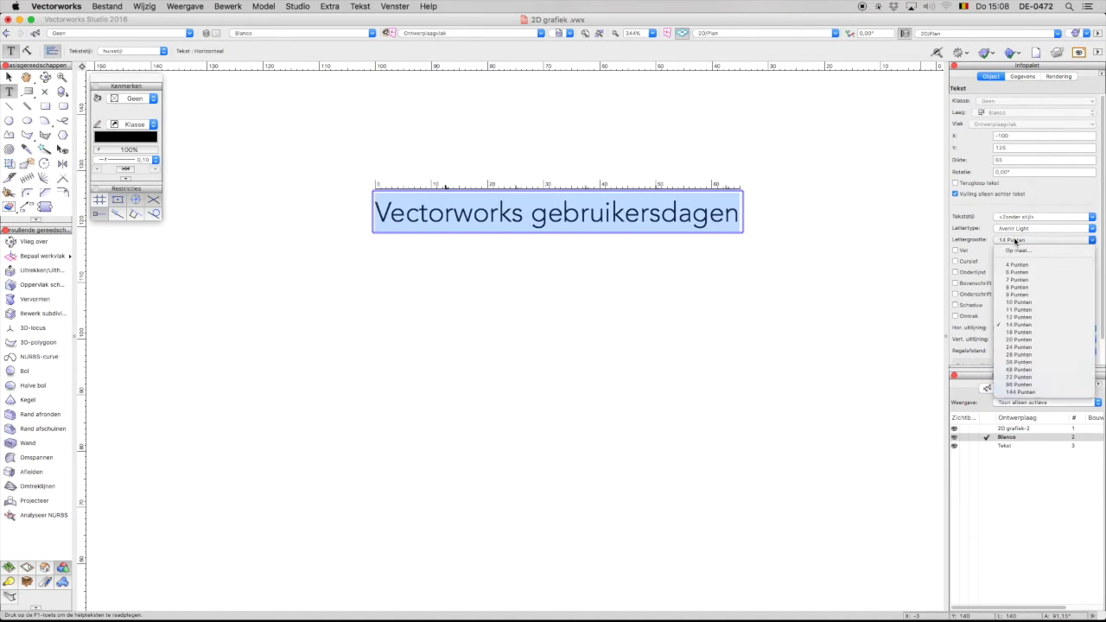
pyautogui.click(1021, 370)
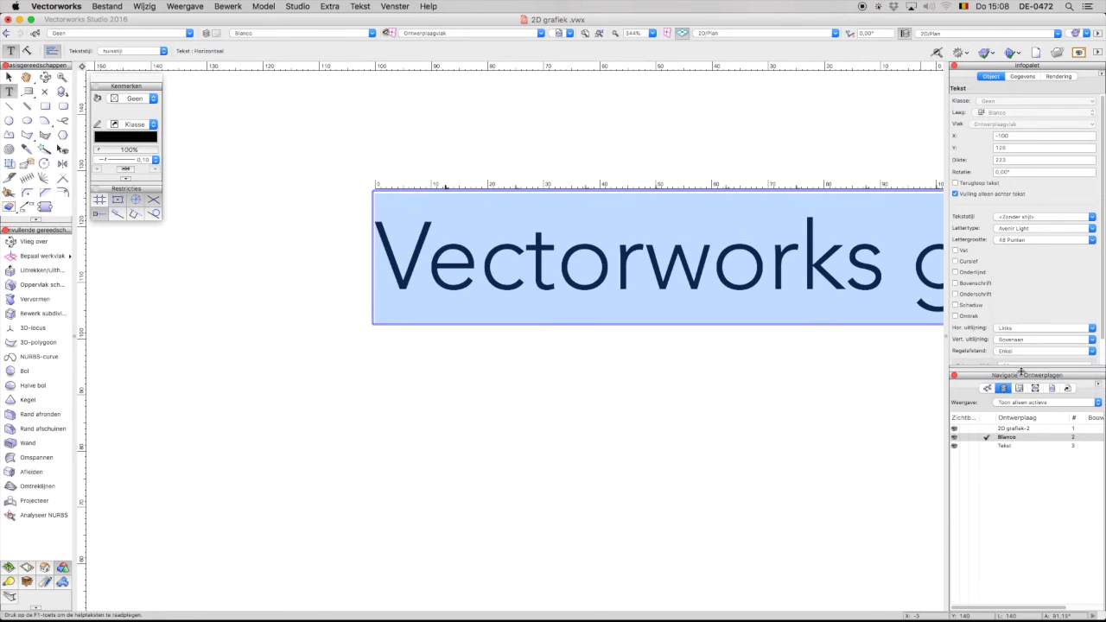
pyautogui.click(9, 77)
# - Give the text "Vectorworks gebruikersdagen" a solid green background fill (Egale kleur) and finish editing it
pyautogui.scroll(-5, 599, 259)
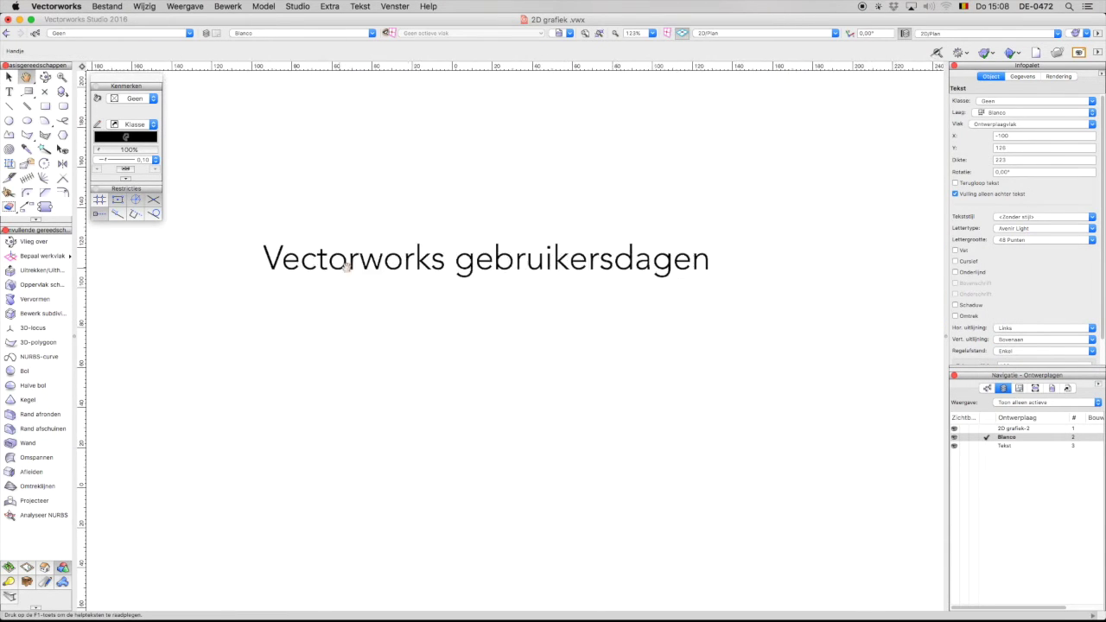
pyautogui.scroll(-1, 361, 273)
pyautogui.doubleClick(516, 266)
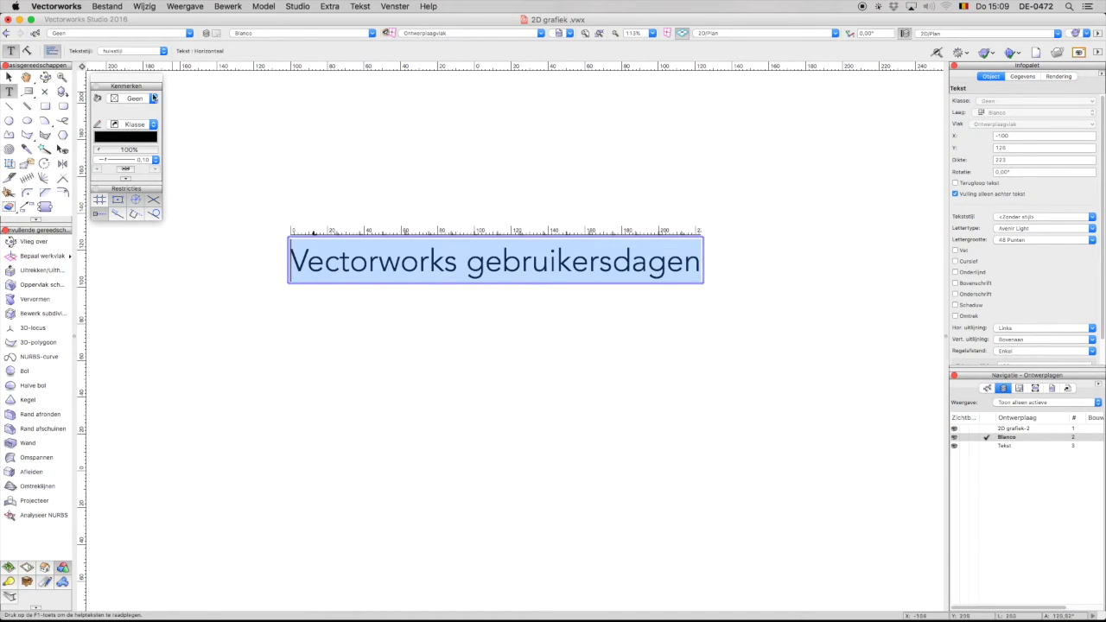
pyautogui.moveTo(113, 78); pyautogui.dragTo(180, 206)
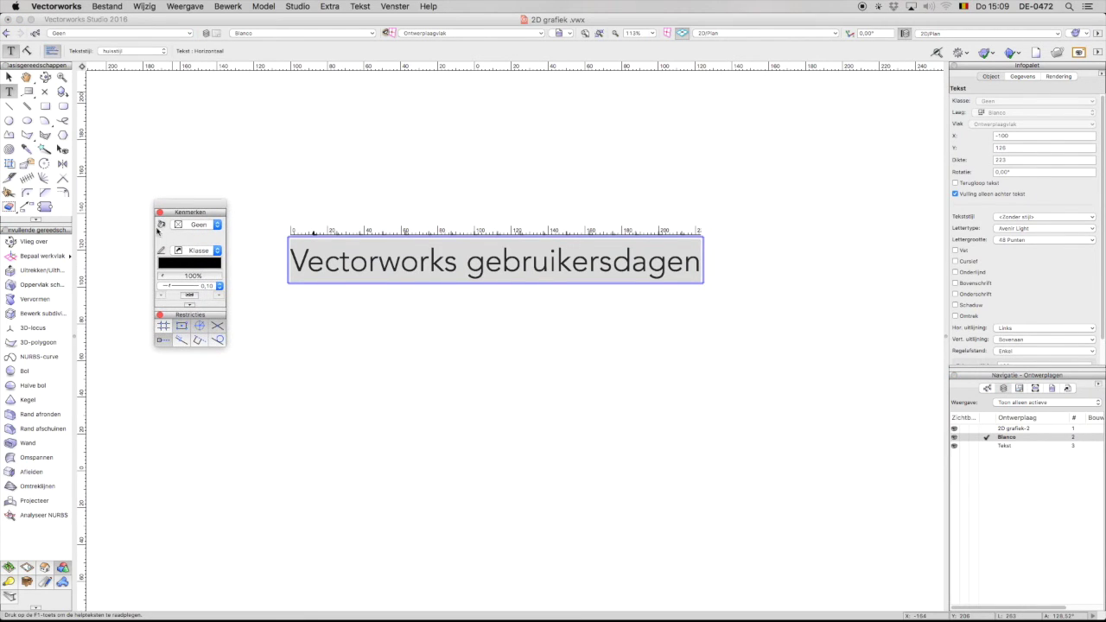
pyautogui.click(203, 227)
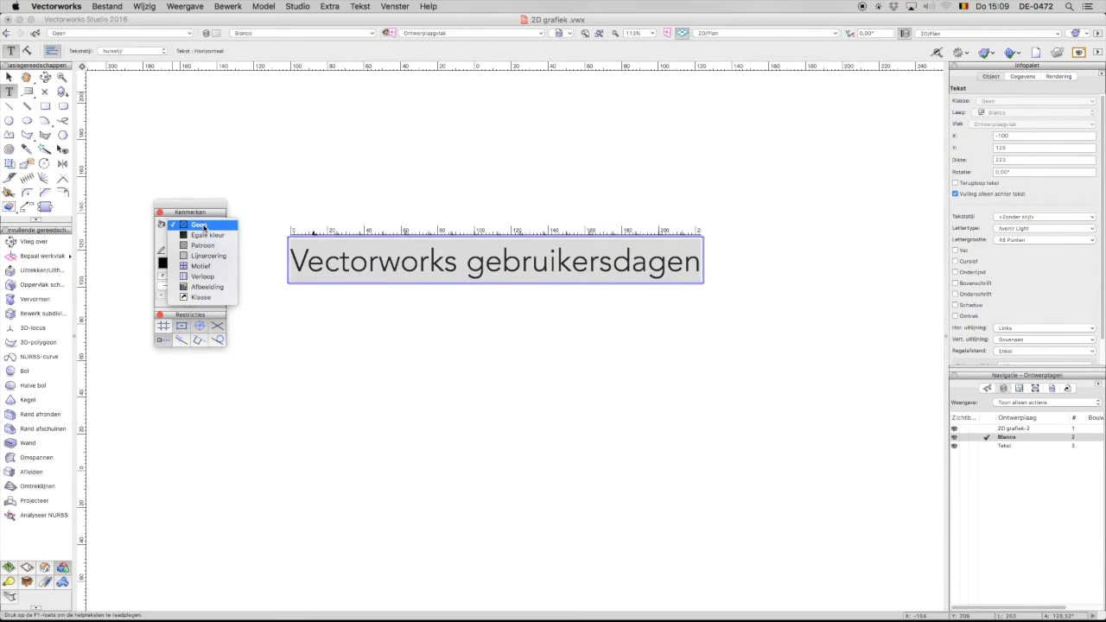
pyautogui.click(226, 237)
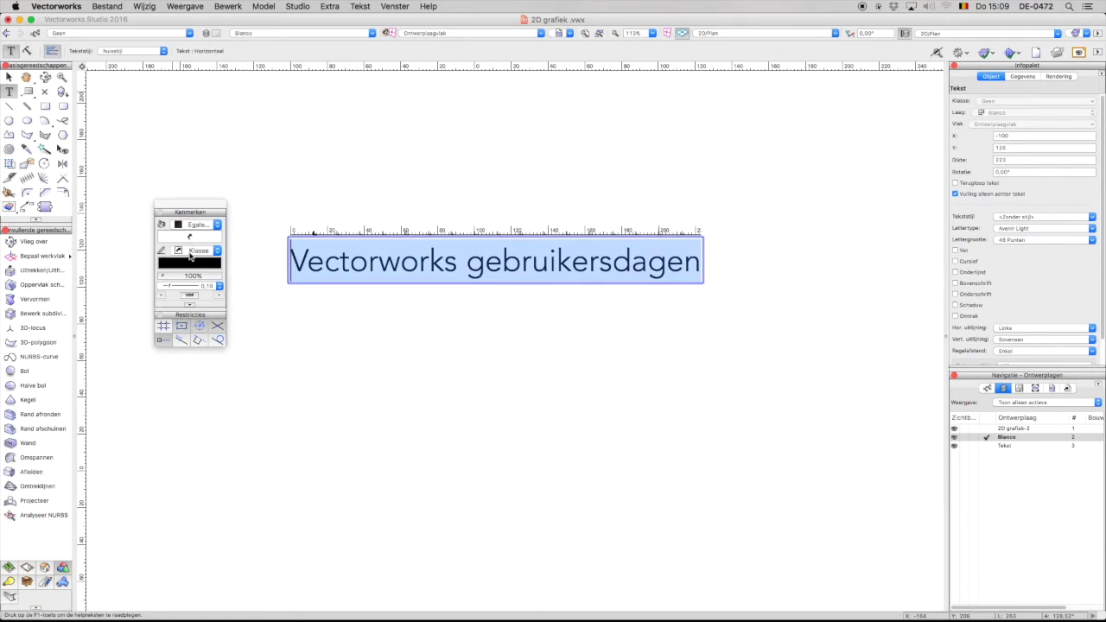
pyautogui.click(189, 240)
pyautogui.click(311, 314)
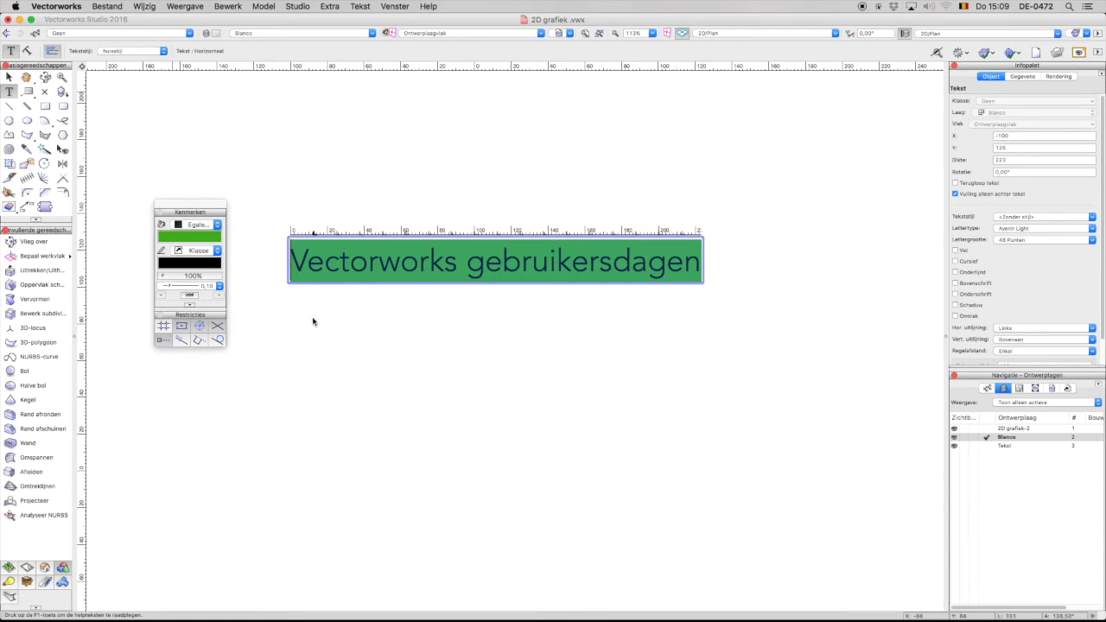
pyautogui.click(667, 262)
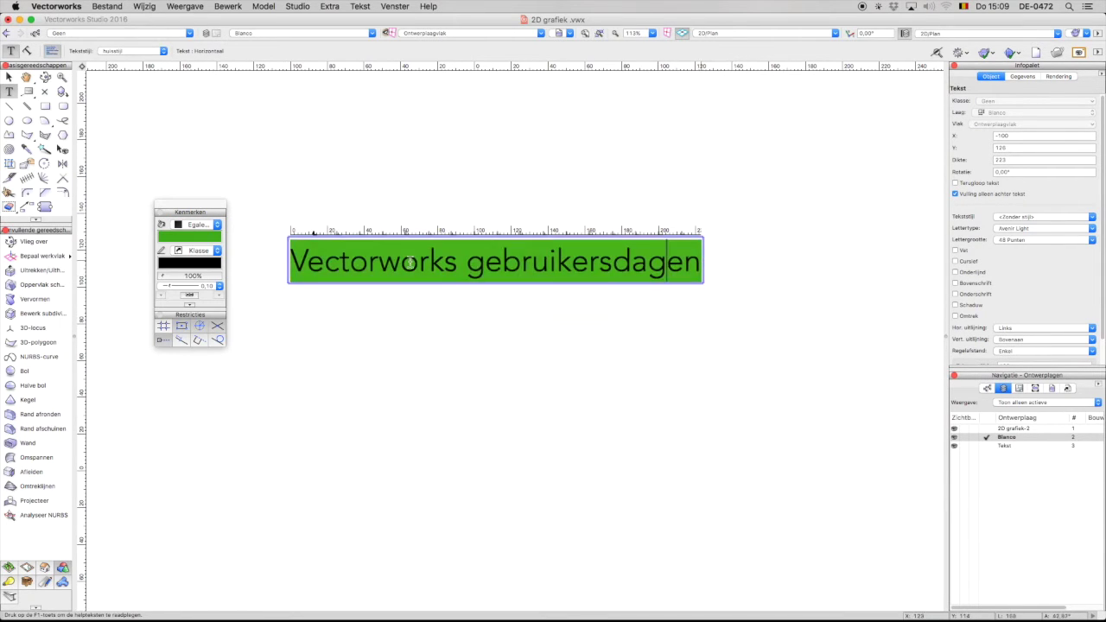
pyautogui.press('Escape')
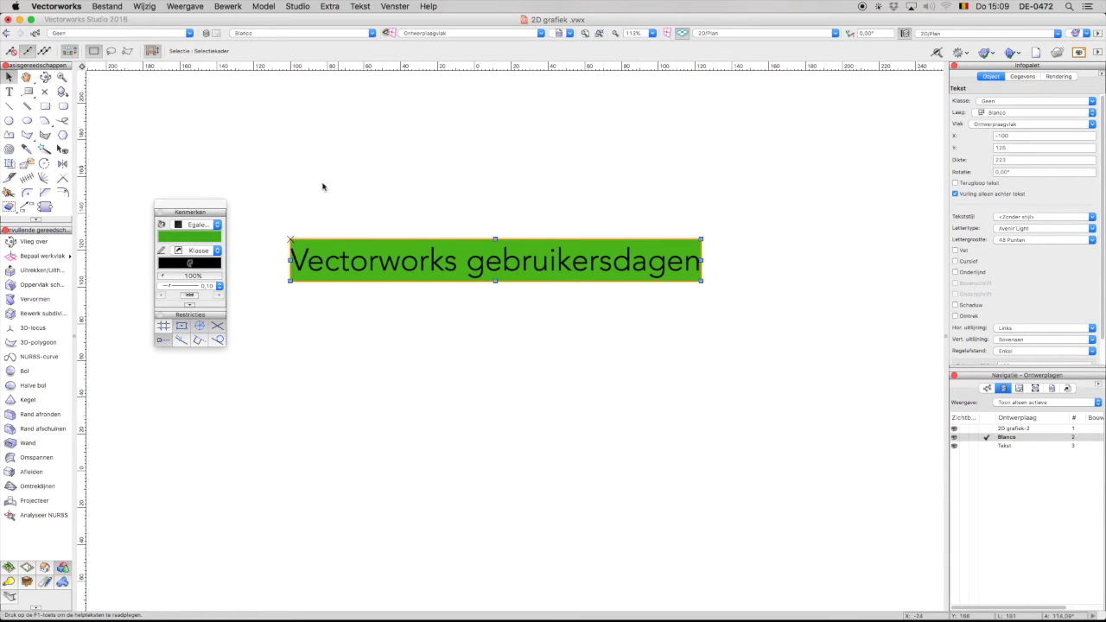
# - Widen the text frame on both sides to a width of about 346
pyautogui.moveTo(199, 209); pyautogui.dragTo(145, 327)
pyautogui.moveTo(290, 261); pyautogui.dragTo(176, 261)
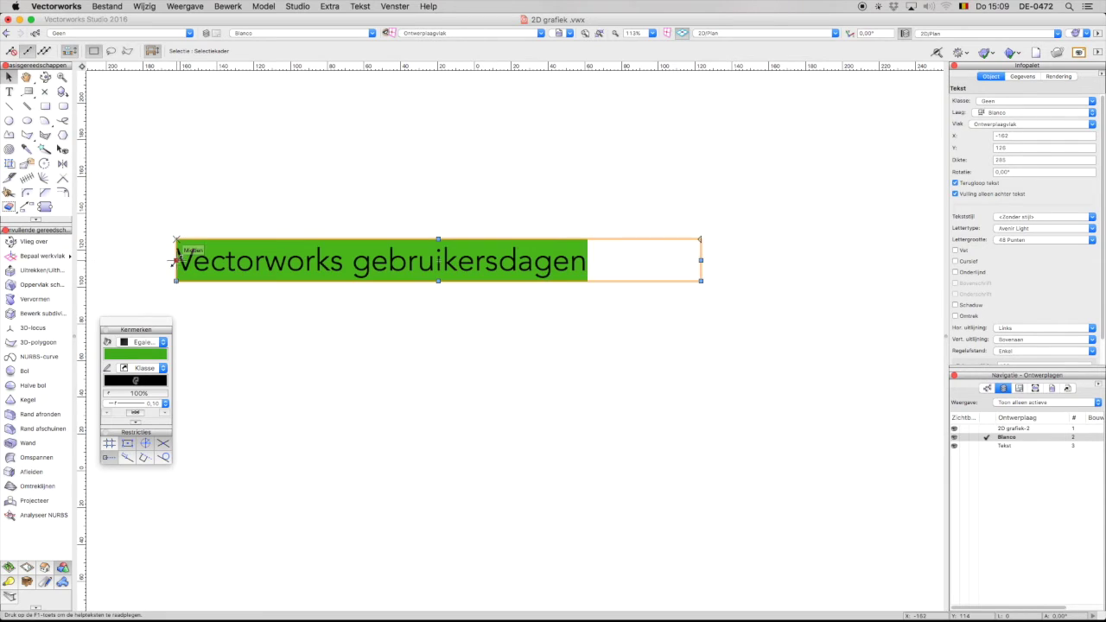
pyautogui.moveTo(700, 259); pyautogui.dragTo(811, 259)
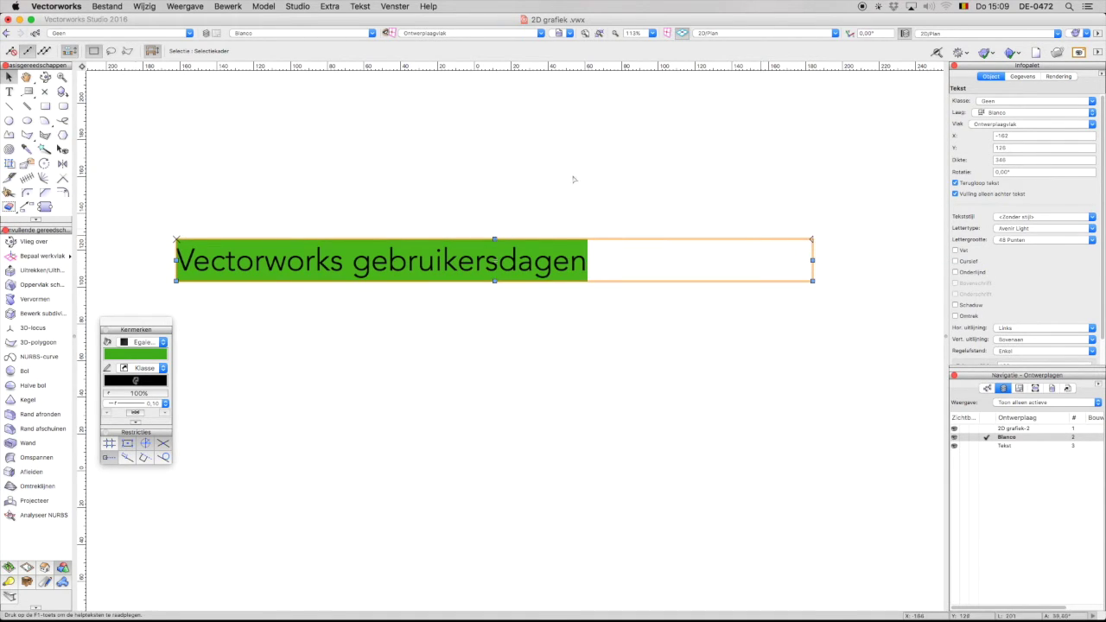
# - Center the text horizontally in its frame (Gecentreerd) and let the fill cover the whole frame instead of only behind the text
pyautogui.click(469, 150)
pyautogui.click(655, 275)
pyautogui.scroll(-1, 1028, 331)
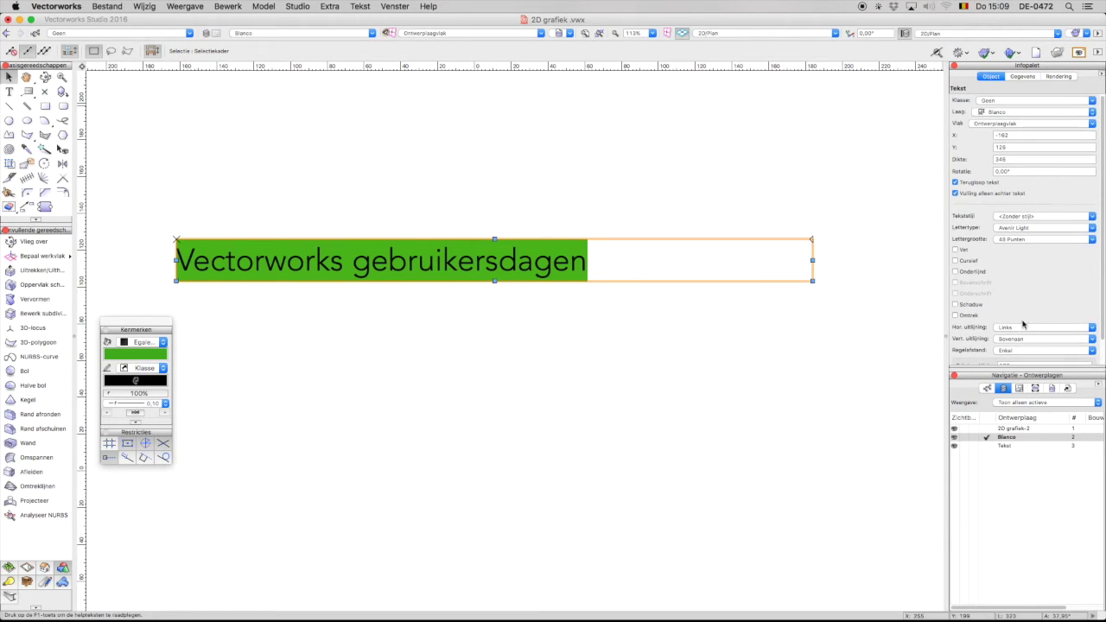
pyautogui.click(1014, 329)
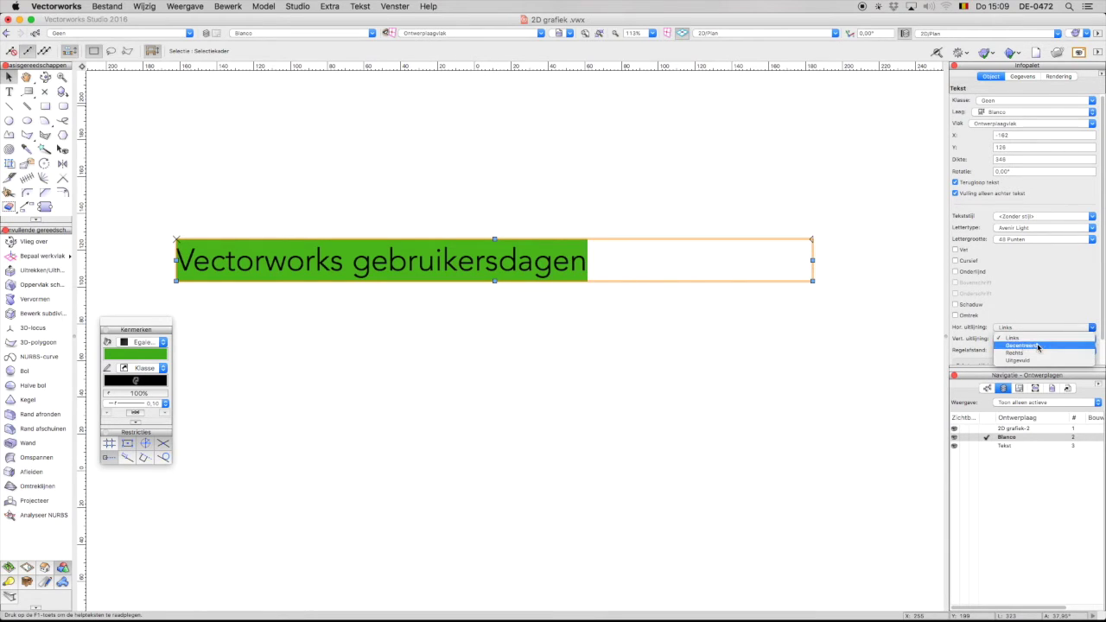
pyautogui.click(1041, 347)
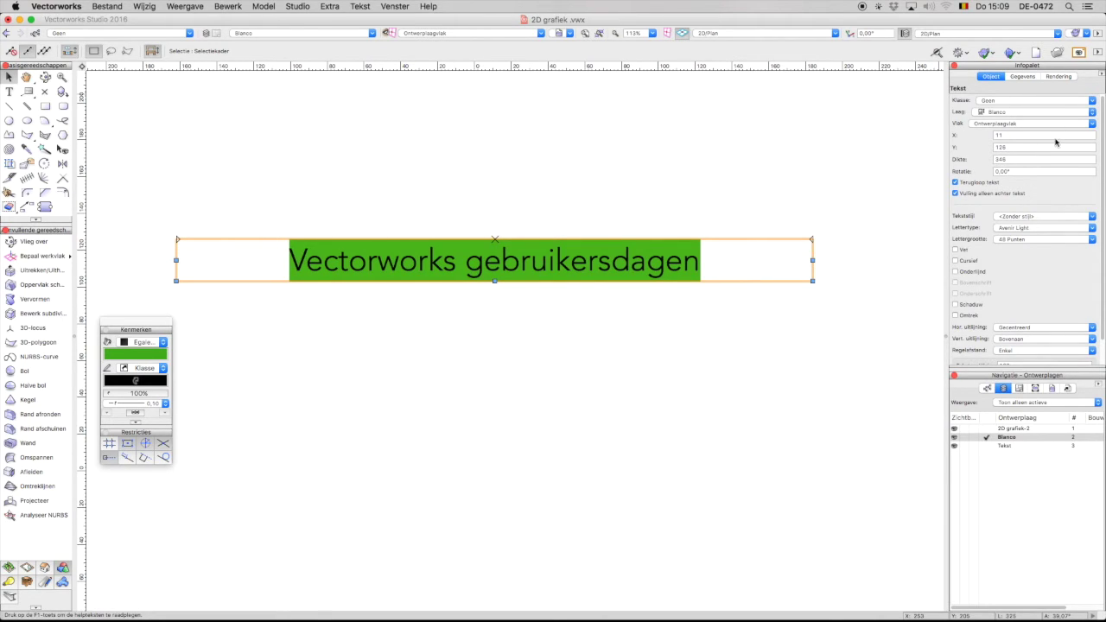
pyautogui.click(955, 193)
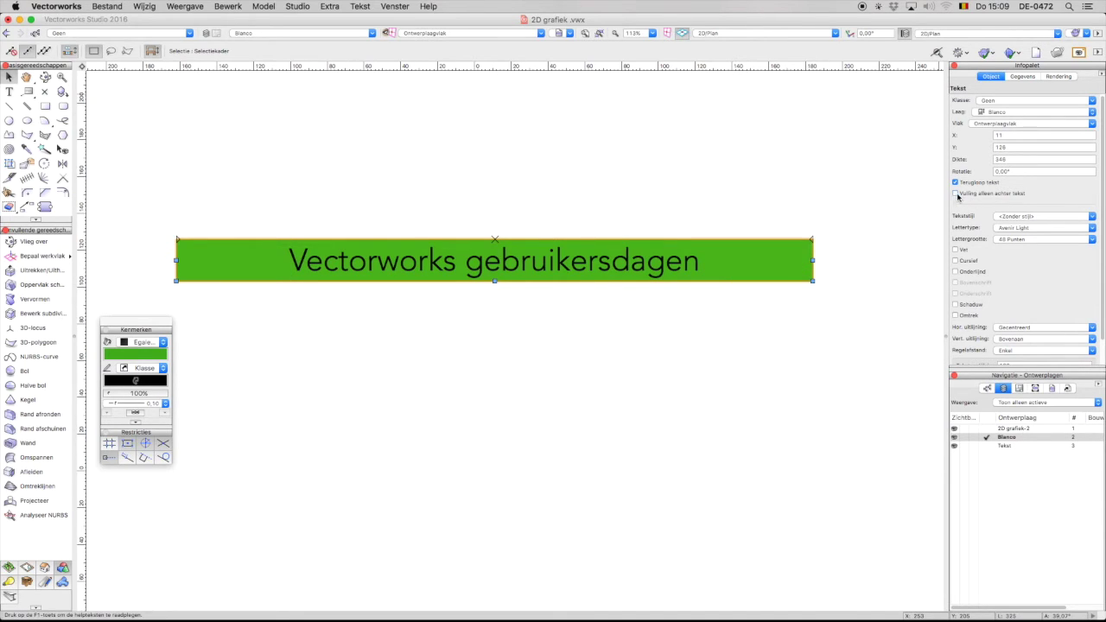
pyautogui.click(240, 145)
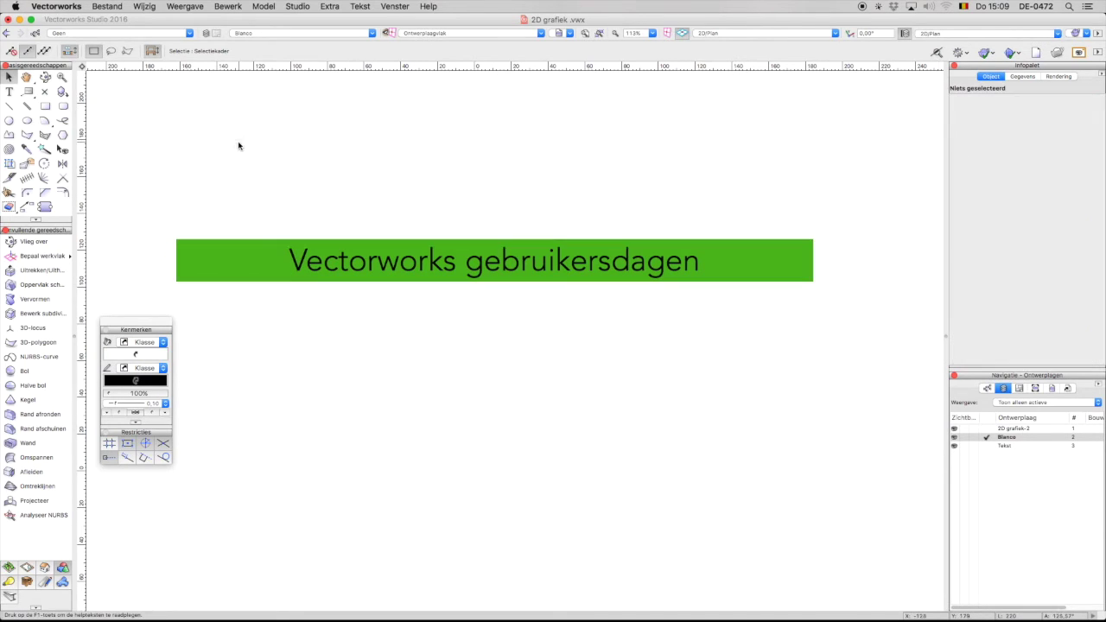
# - Reduce the letter spacing of the word "gebruikersdagen" to about 59
pyautogui.doubleClick(620, 267)
pyautogui.click(698, 261)
pyautogui.moveTo(700, 262); pyautogui.dragTo(466, 261)
pyautogui.scroll(-1, 1012, 252)
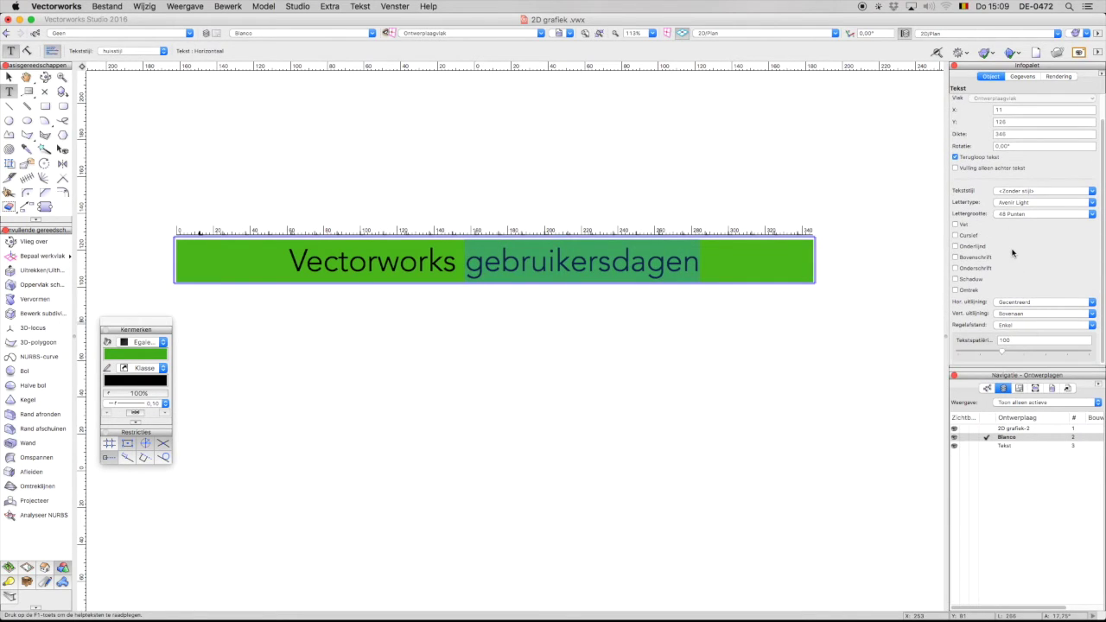
pyautogui.moveTo(1003, 355); pyautogui.dragTo(968, 350)
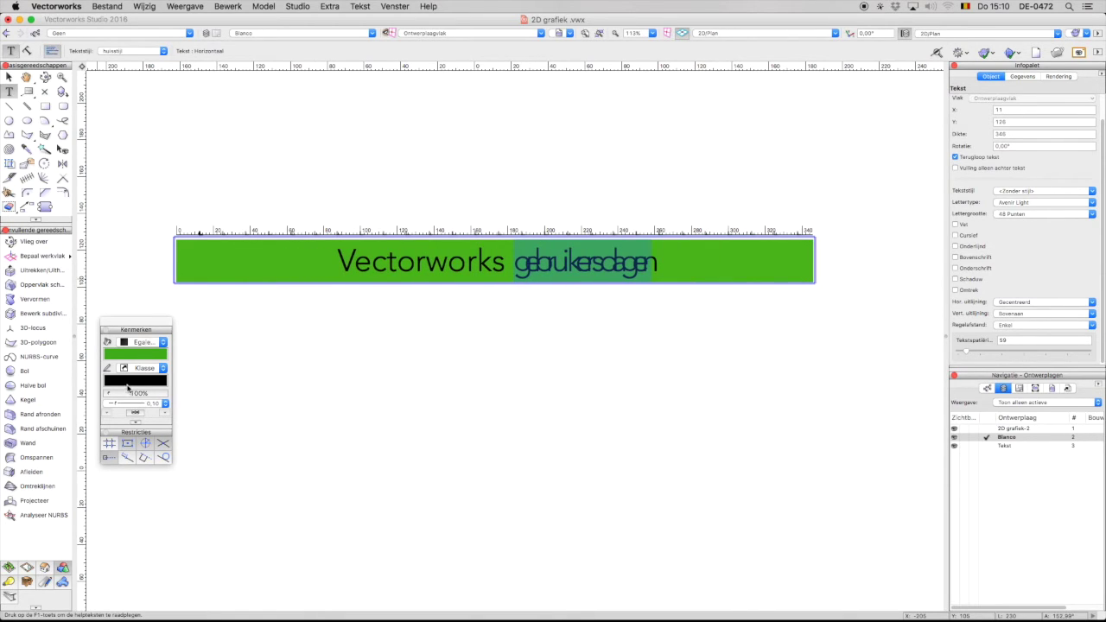
# - Color the word "gebruikersdagen" in the banner white and finish editing the text
pyautogui.moveTo(121, 319); pyautogui.dragTo(117, 332)
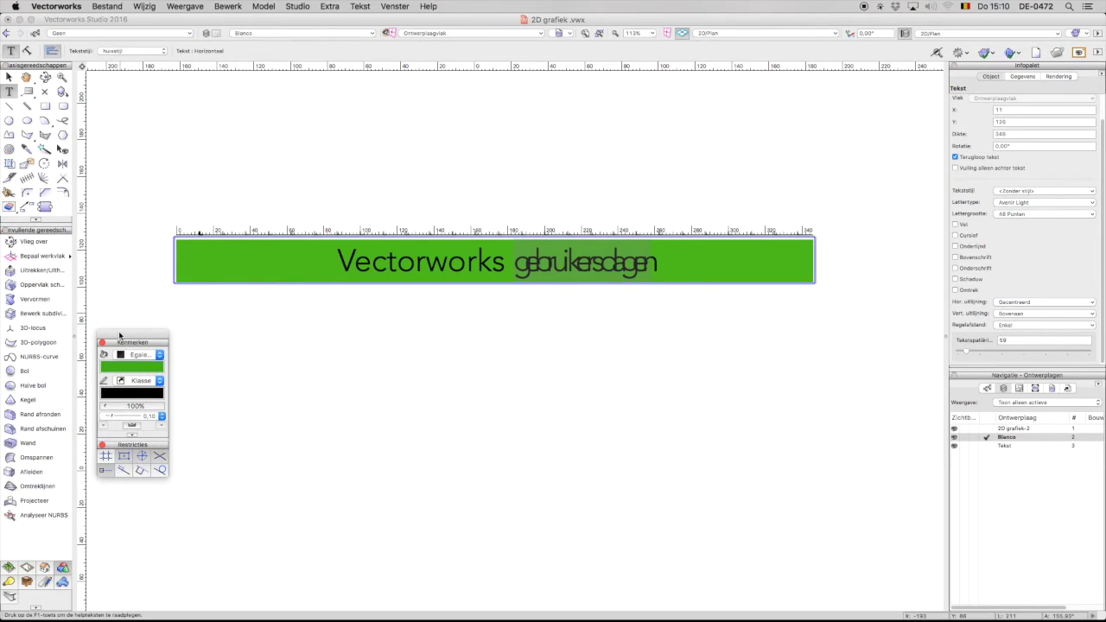
pyautogui.click(123, 393)
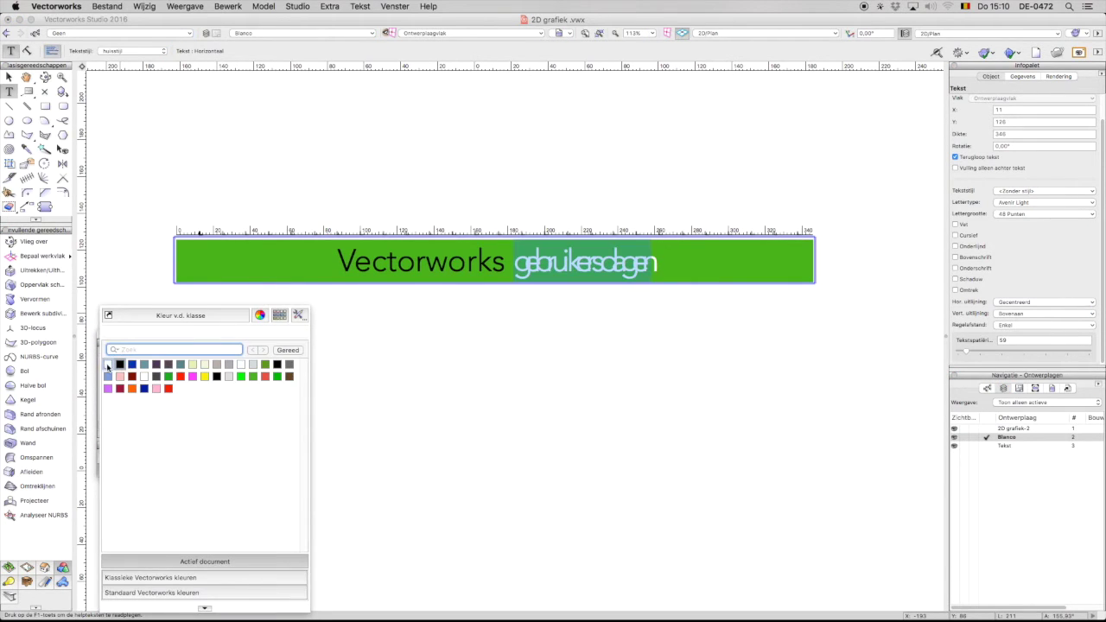
pyautogui.click(107, 364)
pyautogui.click(8, 77)
pyautogui.click(424, 294)
# - Increase the letter spacing of the word "Vectorworks" to 200 and finish editing the text
pyautogui.doubleClick(420, 268)
pyautogui.moveTo(504, 261); pyautogui.dragTo(335, 259)
pyautogui.moveTo(1002, 356); pyautogui.dragTo(1090, 354)
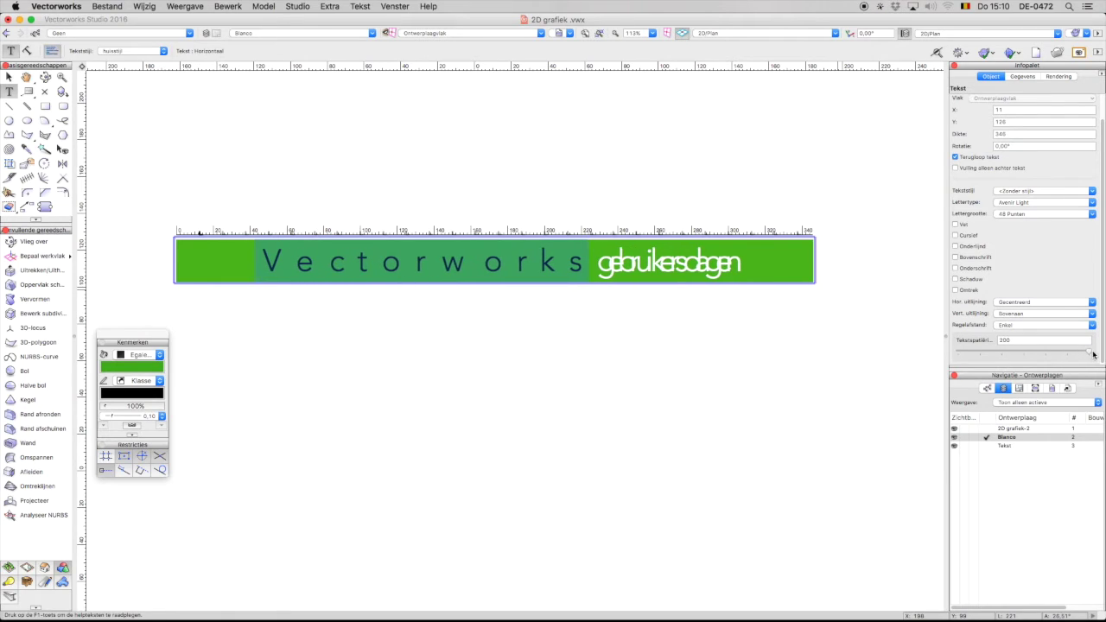
pyautogui.click(9, 77)
pyautogui.click(435, 194)
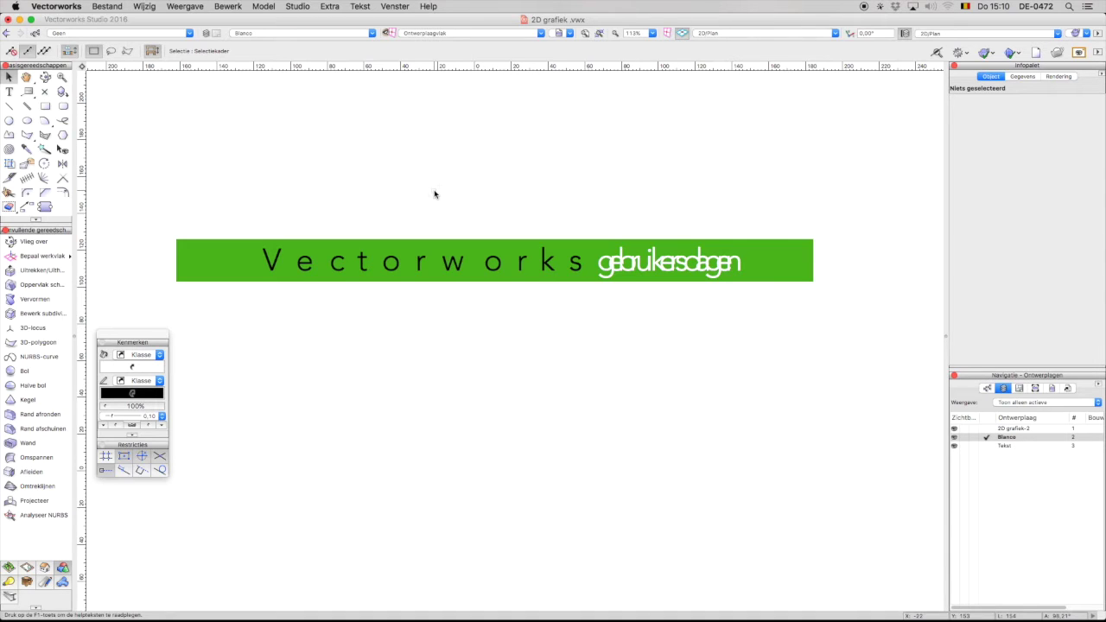
# - Adjust the letter spacing within "Vectorworks" to about 132 for the "w" and about 194 for the "c"
pyautogui.click(362, 264)
pyautogui.doubleClick(362, 263)
pyautogui.moveTo(469, 262); pyautogui.dragTo(444, 268)
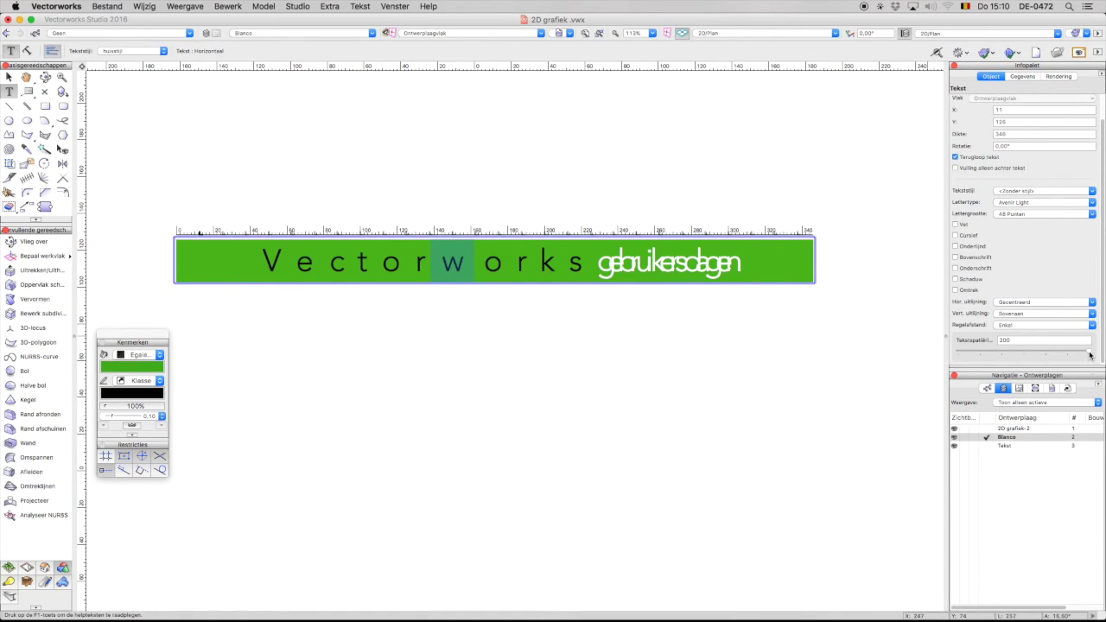
pyautogui.moveTo(1090, 355); pyautogui.dragTo(1030, 356)
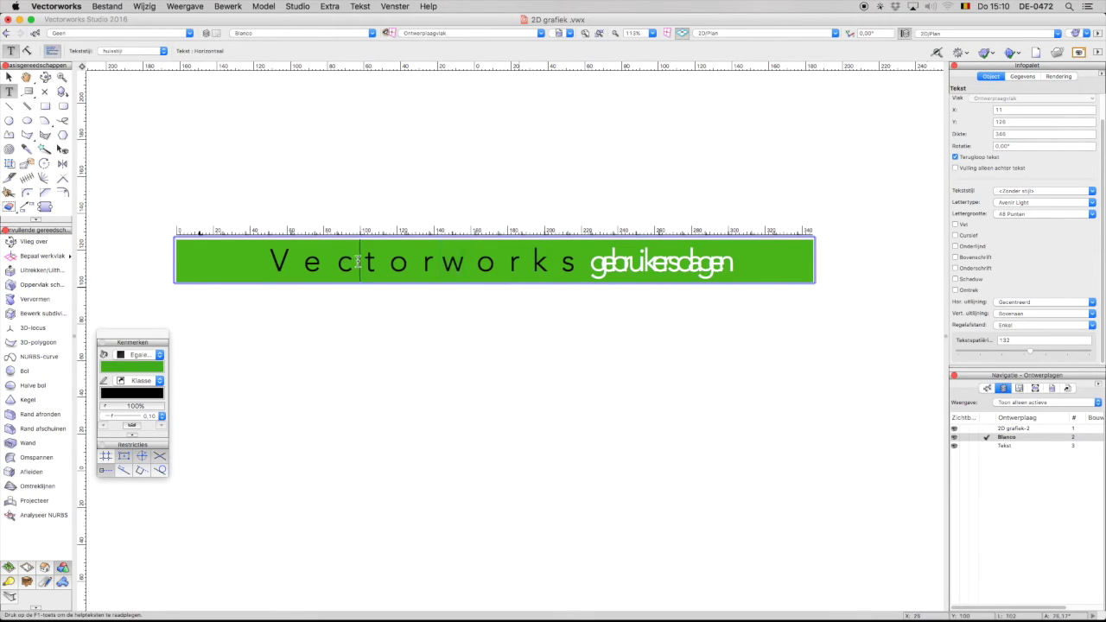
pyautogui.moveTo(1089, 354); pyautogui.dragTo(1084, 356)
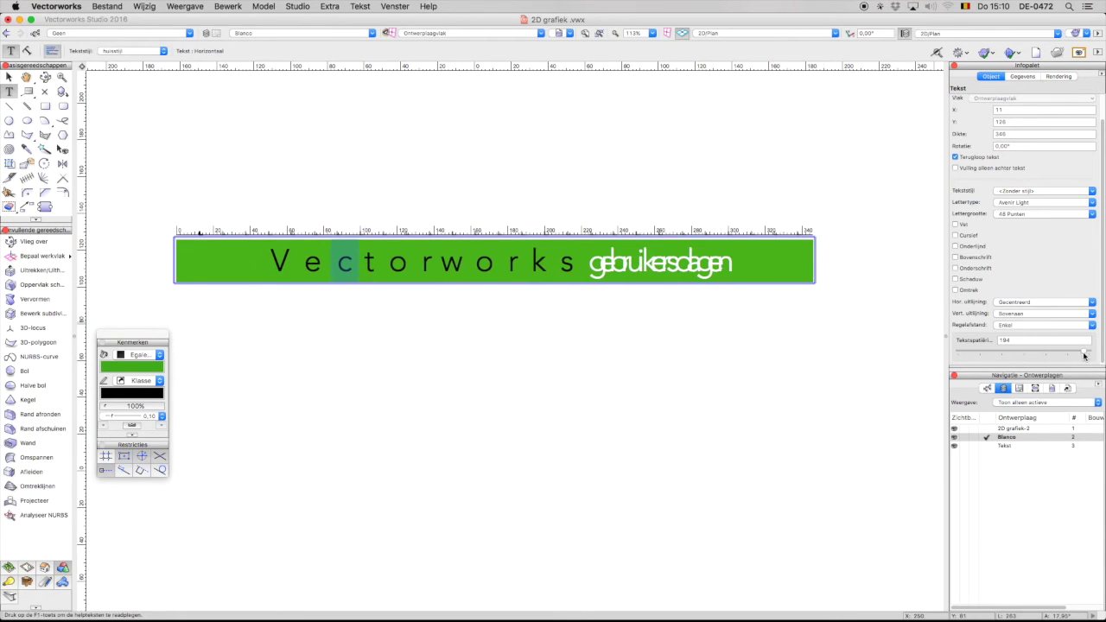
pyautogui.click(9, 77)
pyautogui.click(390, 207)
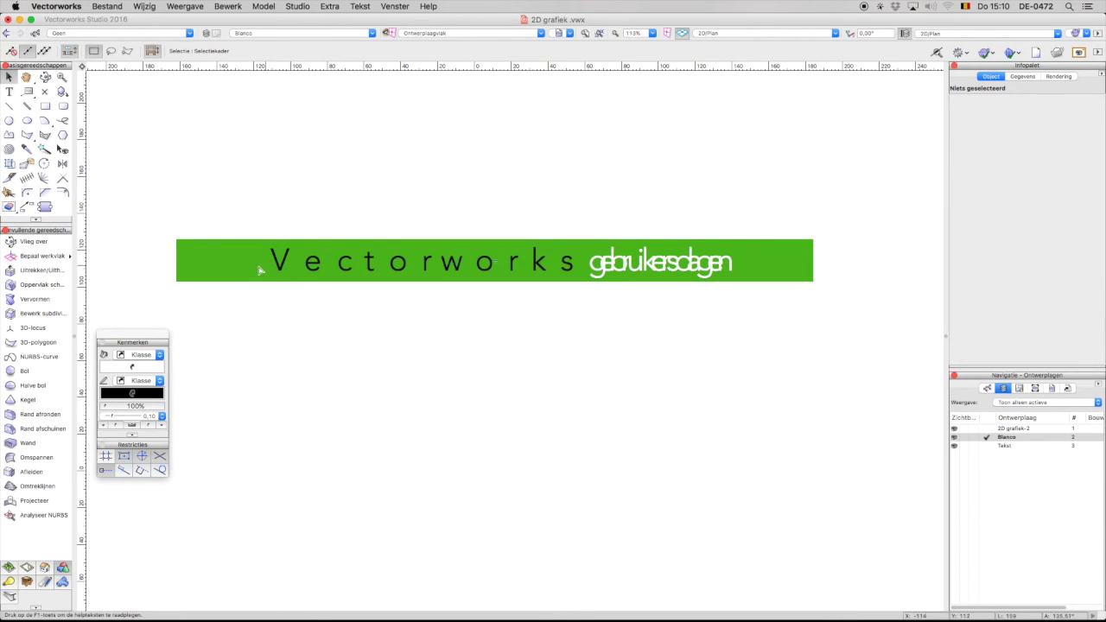
# - Color only the letter "V" of "Vectorworks" yellow and finish editing the text
pyautogui.doubleClick(286, 259)
pyautogui.moveTo(295, 259); pyautogui.dragTo(268, 260)
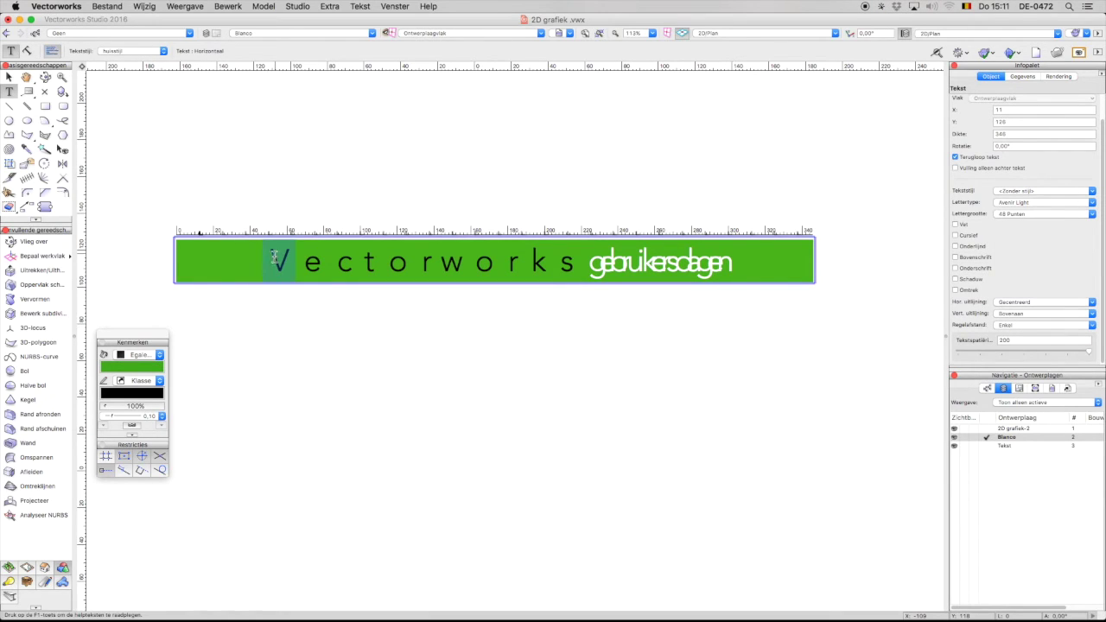
pyautogui.click(131, 397)
pyautogui.click(202, 363)
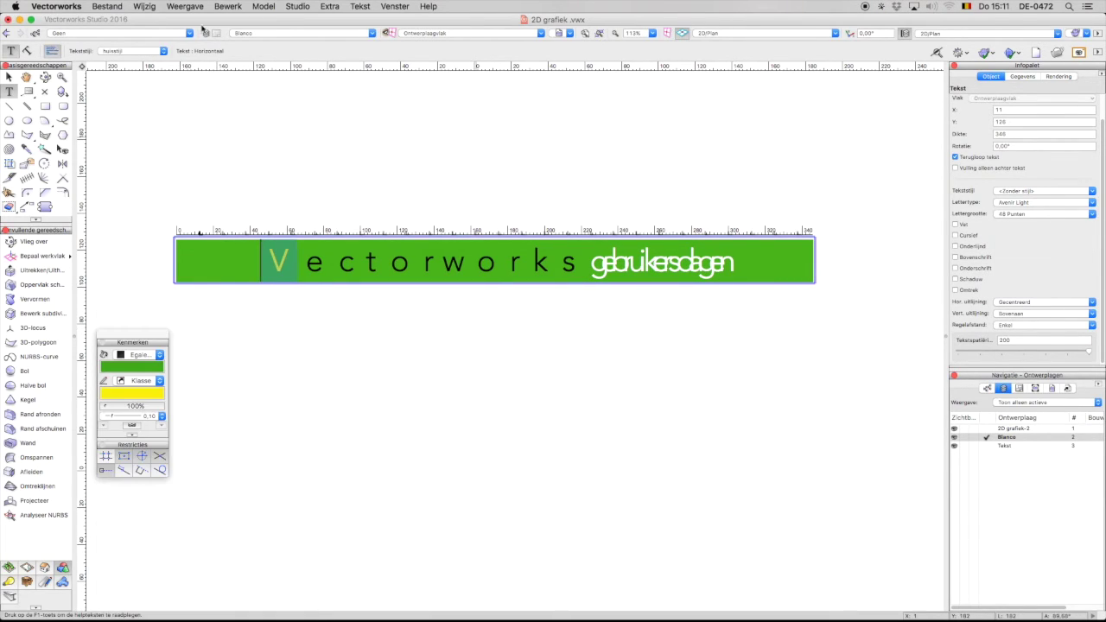
pyautogui.click(10, 78)
pyautogui.click(329, 185)
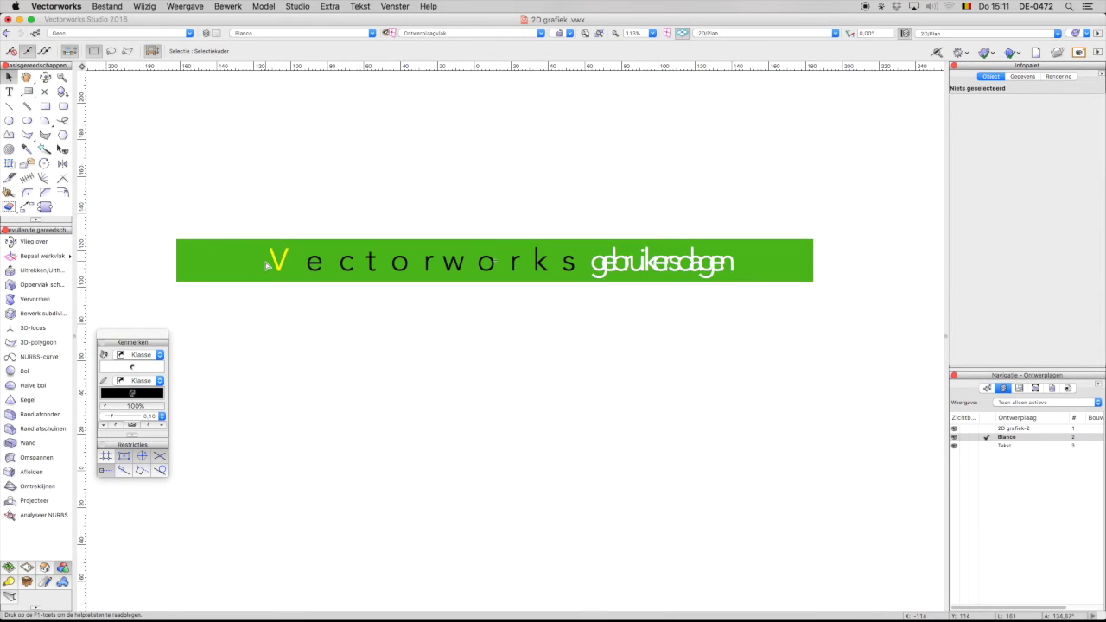
# - Draw a circle with no fill (Geen) and a yellow outline around the letter "V", with a radius of about 9
pyautogui.scroll(5, 268, 265)
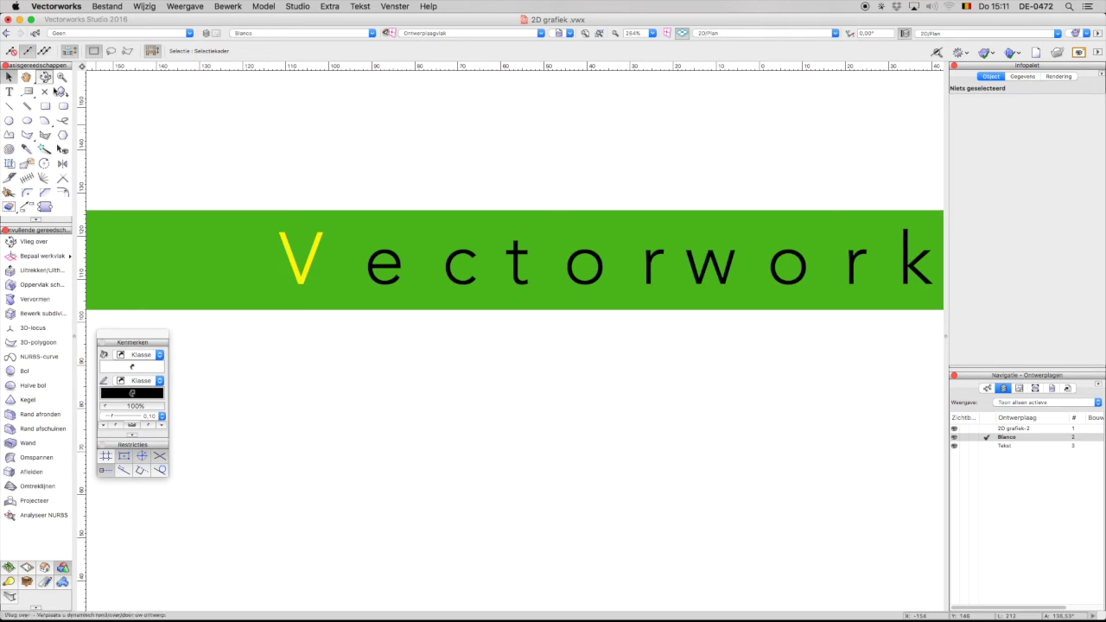
pyautogui.click(10, 122)
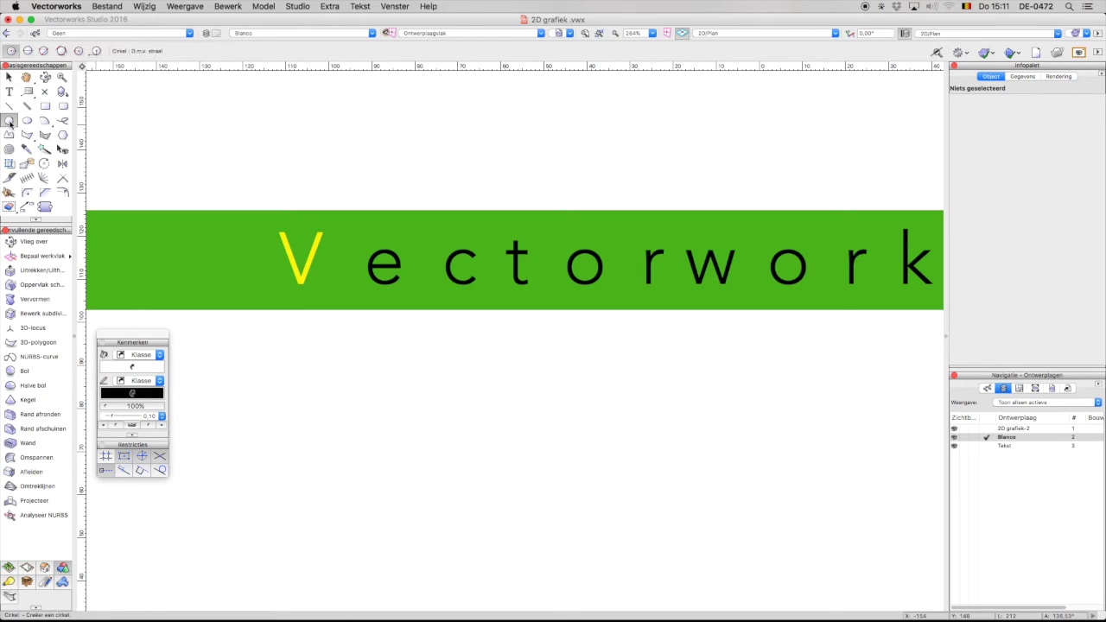
pyautogui.click(143, 355)
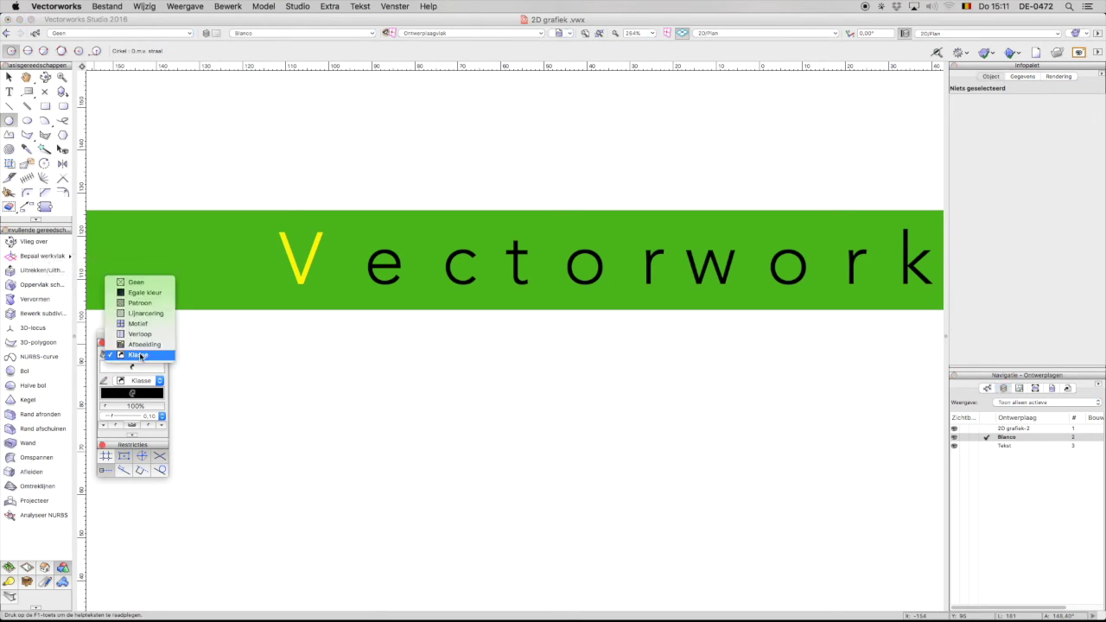
pyautogui.click(138, 282)
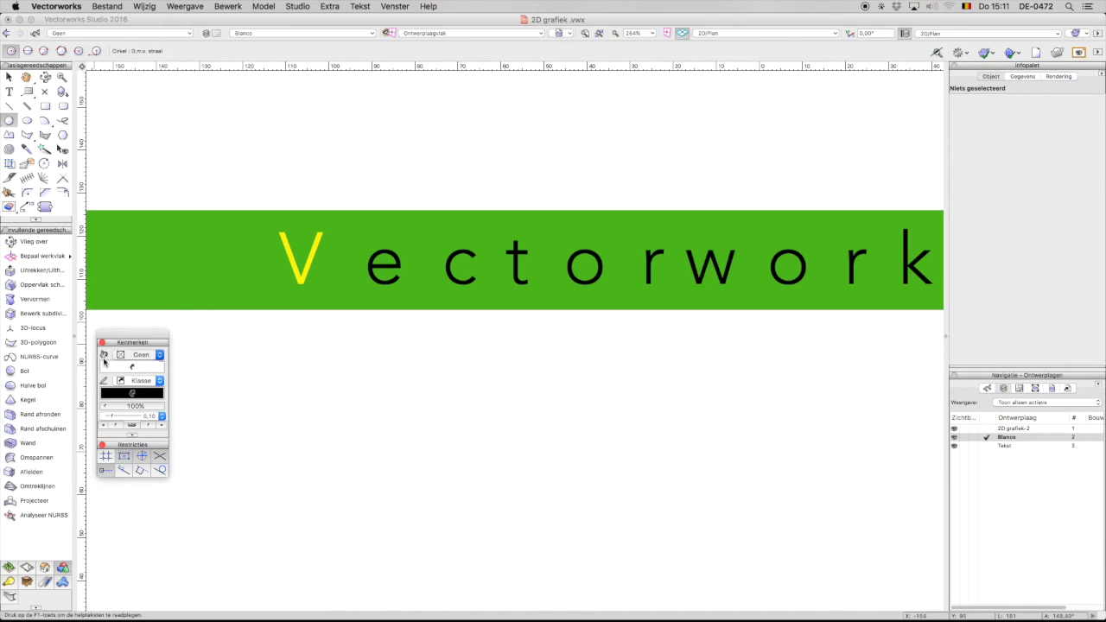
pyautogui.click(141, 396)
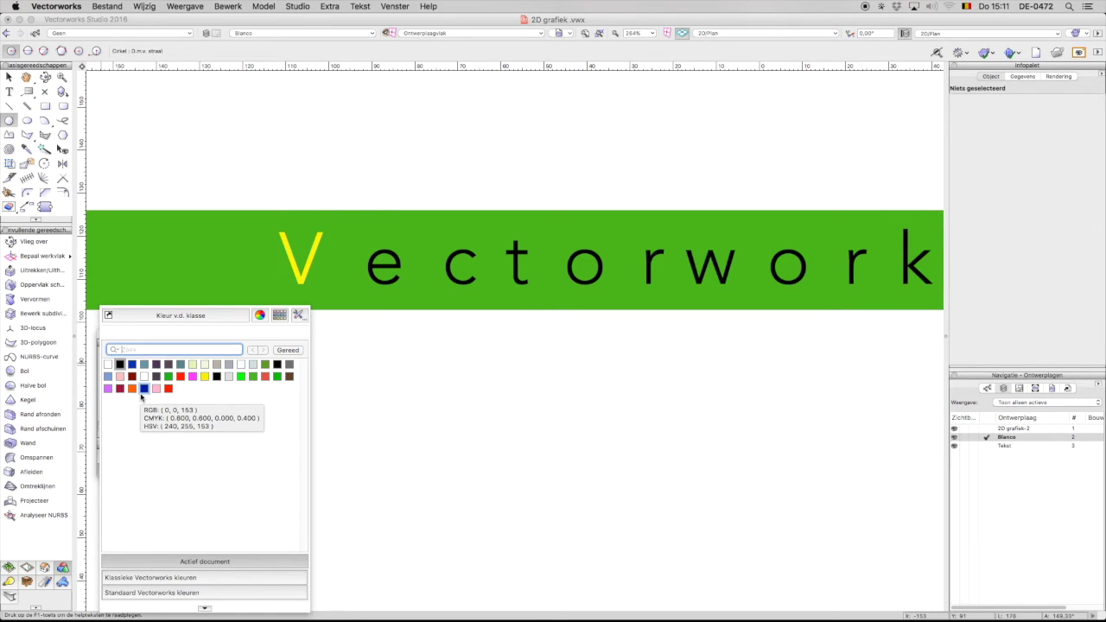
pyautogui.click(144, 388)
pyautogui.click(141, 400)
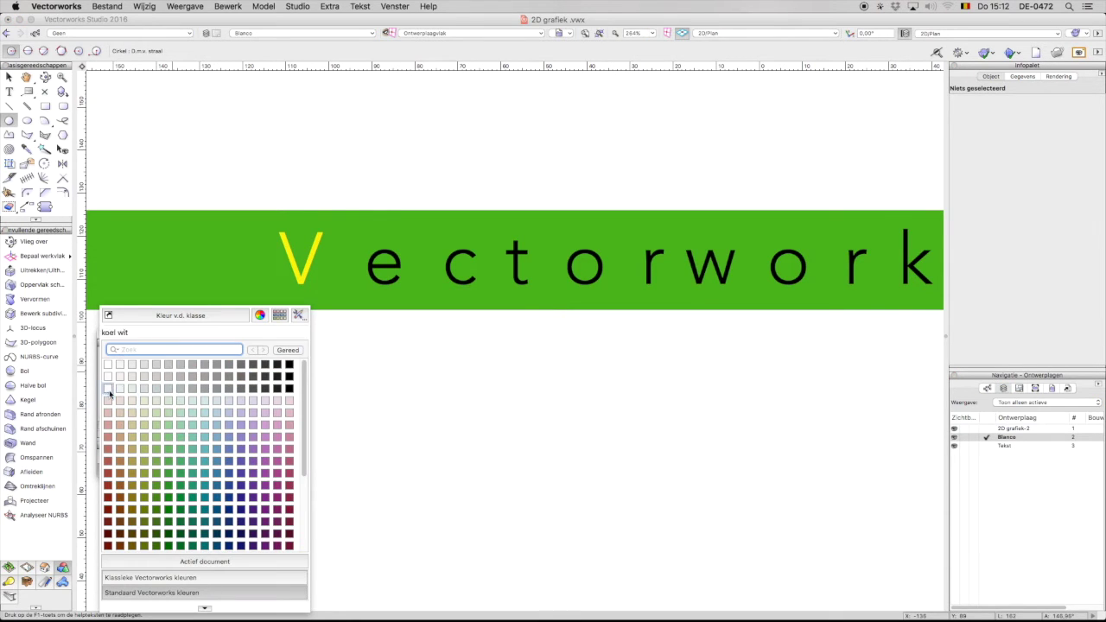
pyautogui.click(199, 563)
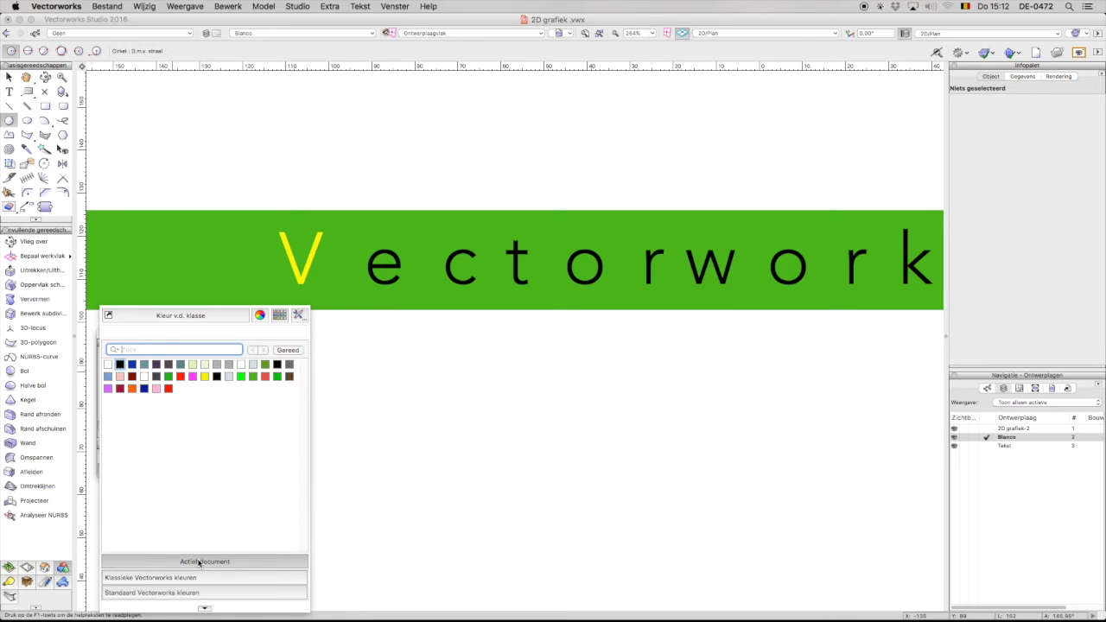
pyautogui.click(205, 378)
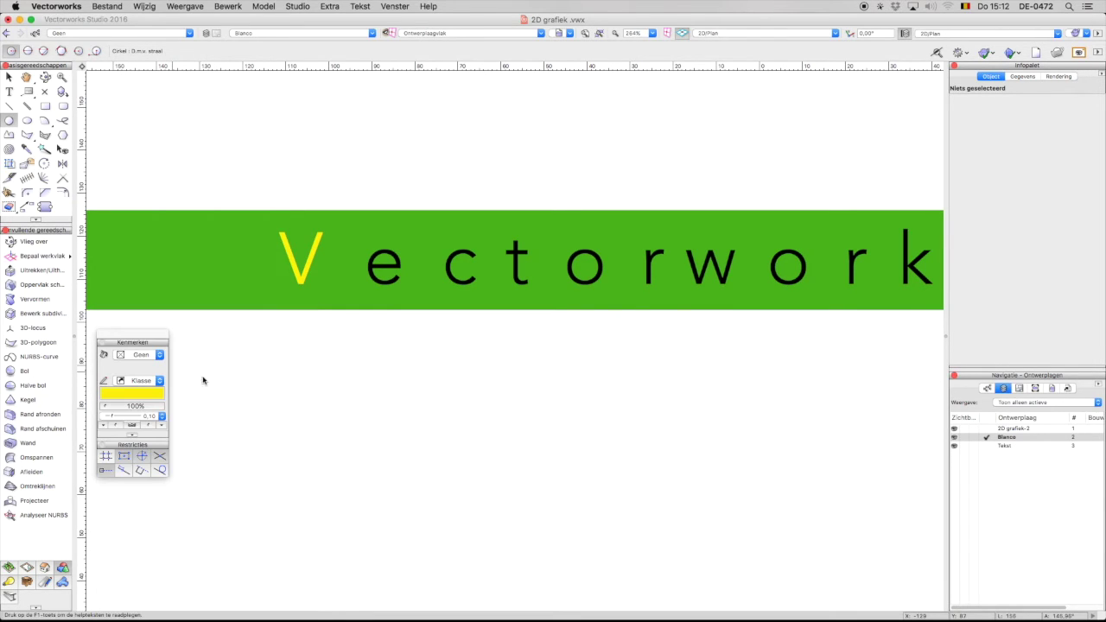
pyautogui.click(301, 257)
pyautogui.click(301, 217)
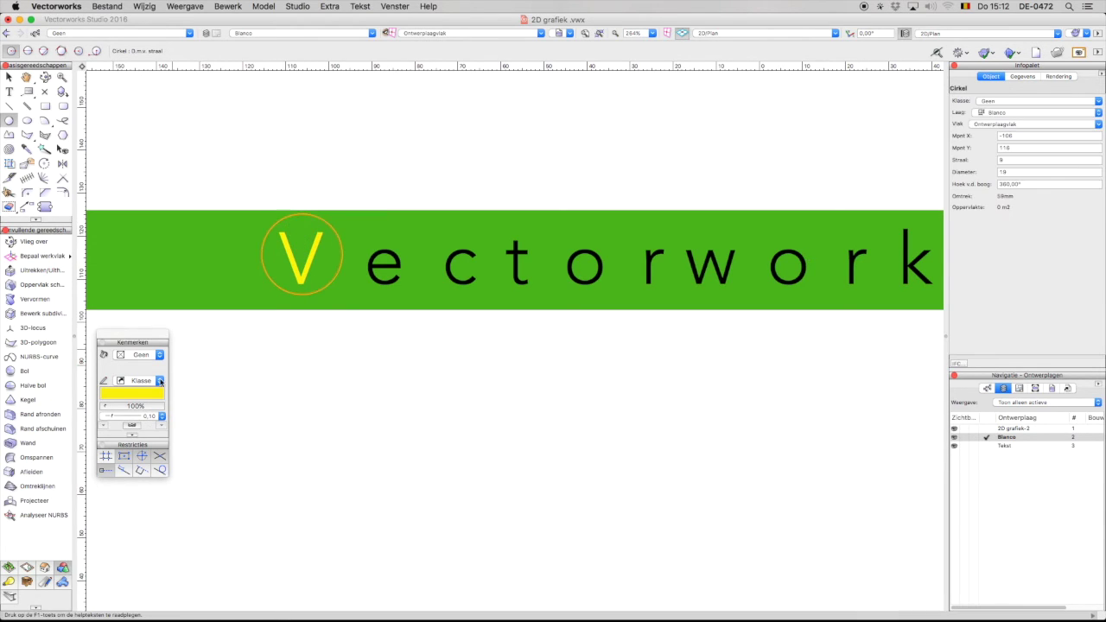
# - Set the circle's line thickness to 1.00 and deselect it
pyautogui.click(126, 421)
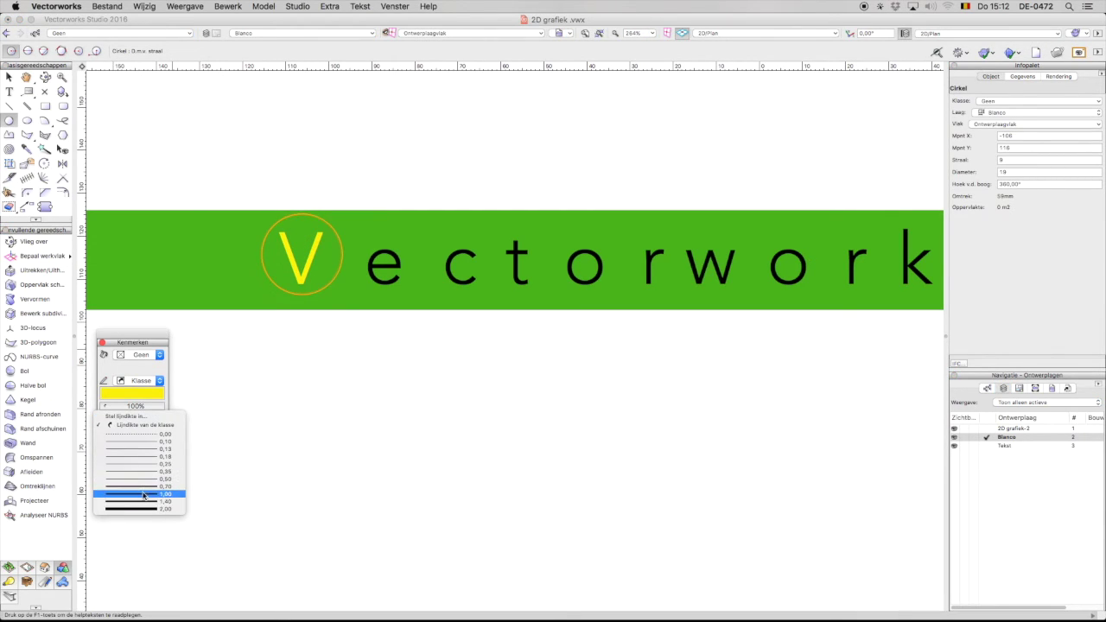
pyautogui.click(143, 494)
pyautogui.click(8, 77)
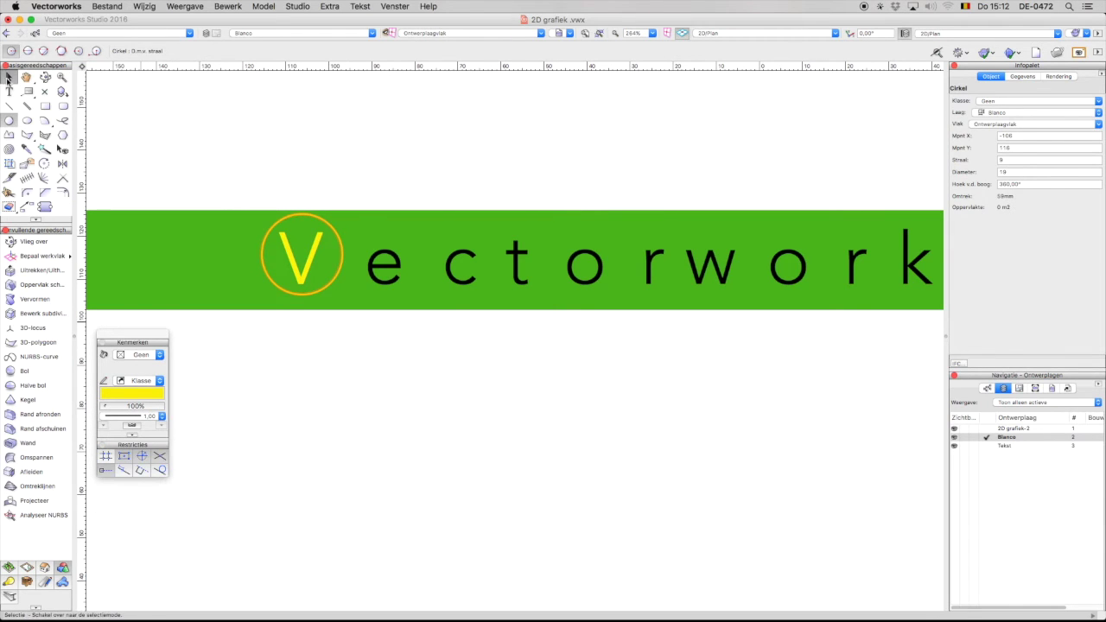
pyautogui.click(444, 163)
# - Place the text "2Dgrafiek" in the empty area below the green banner
pyautogui.scroll(-3, 437, 168)
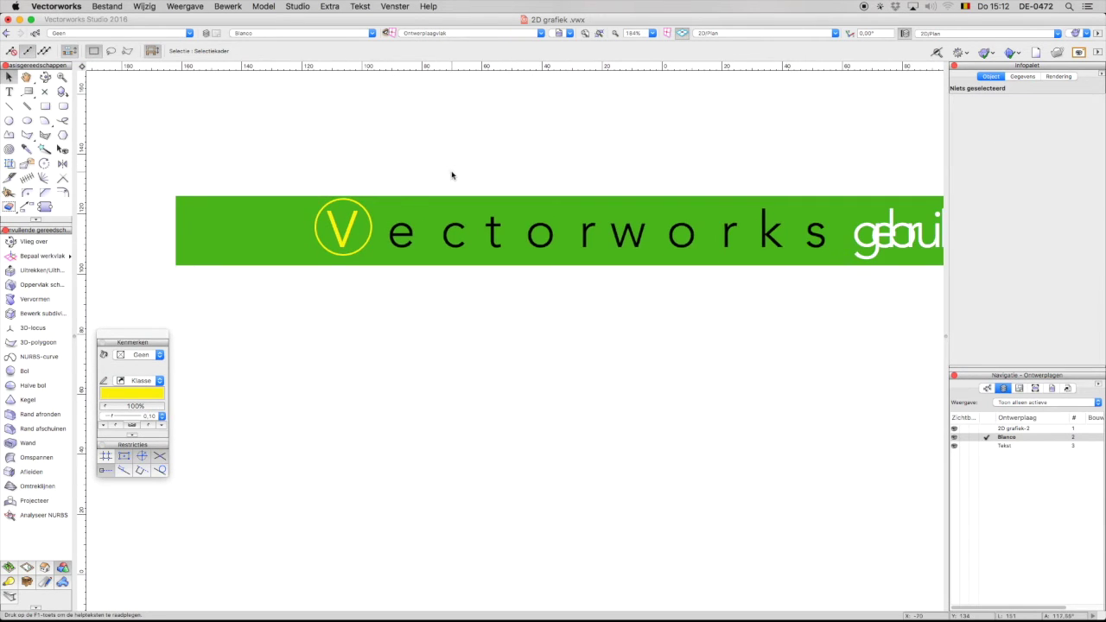
pyautogui.press('space')
pyautogui.moveTo(427, 171); pyautogui.dragTo(382, 172)
pyautogui.scroll(-2, 381, 172)
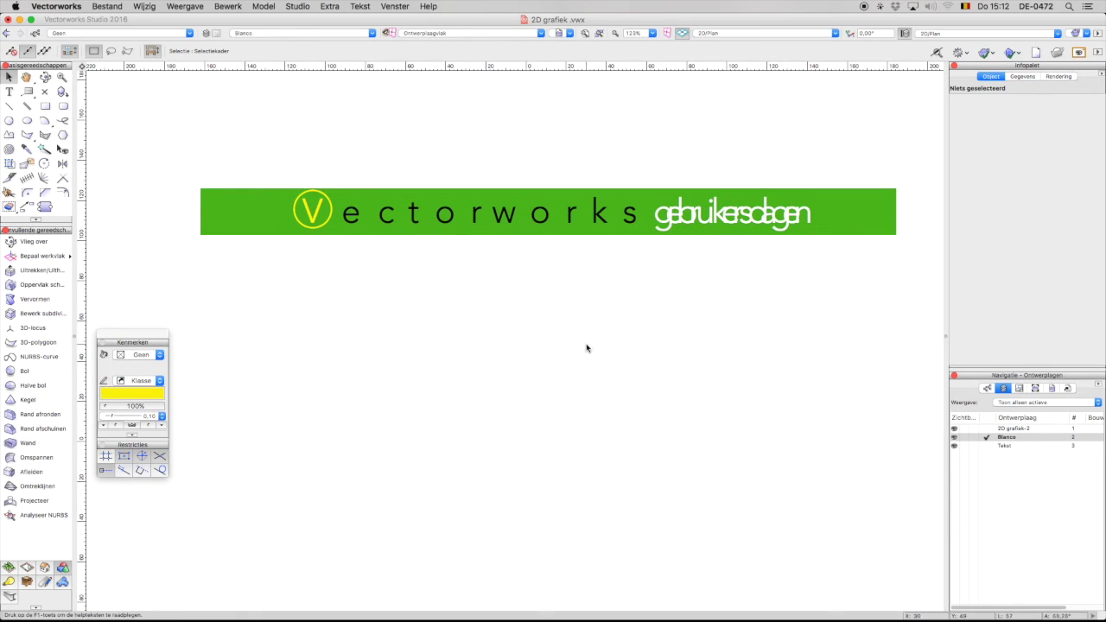
pyautogui.click(993, 430)
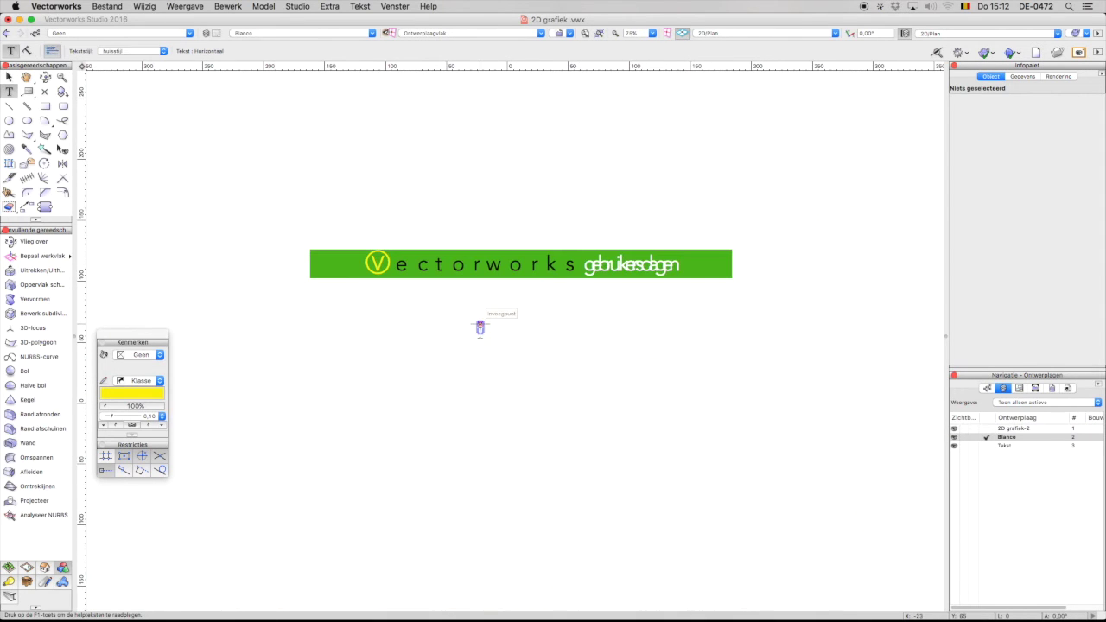
pyautogui.click(480, 327)
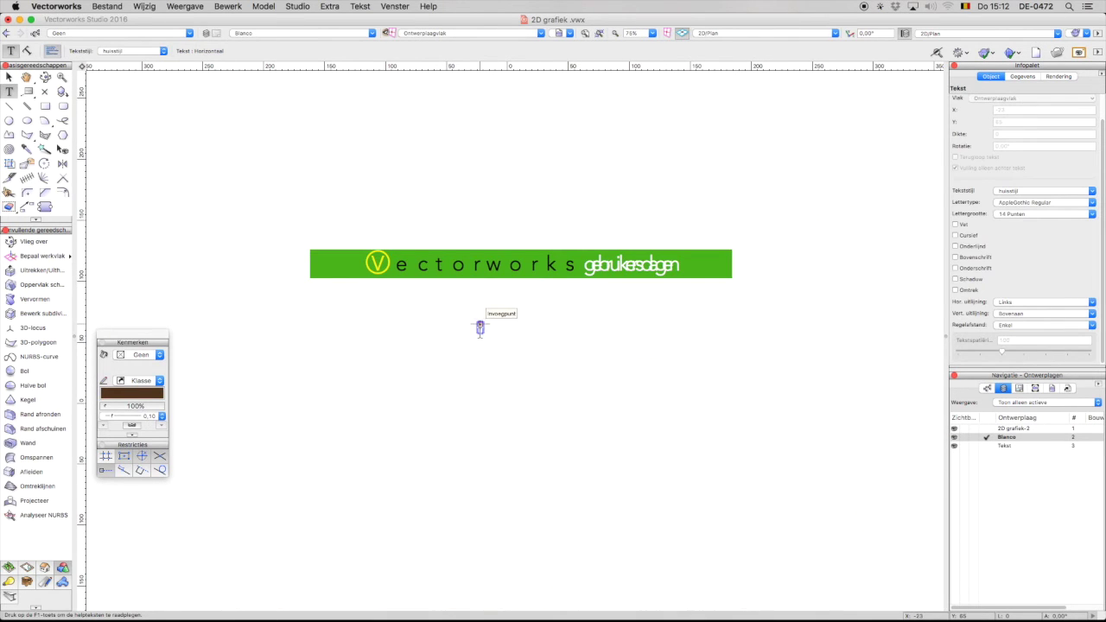
pyautogui.write('2Dgrafiek')
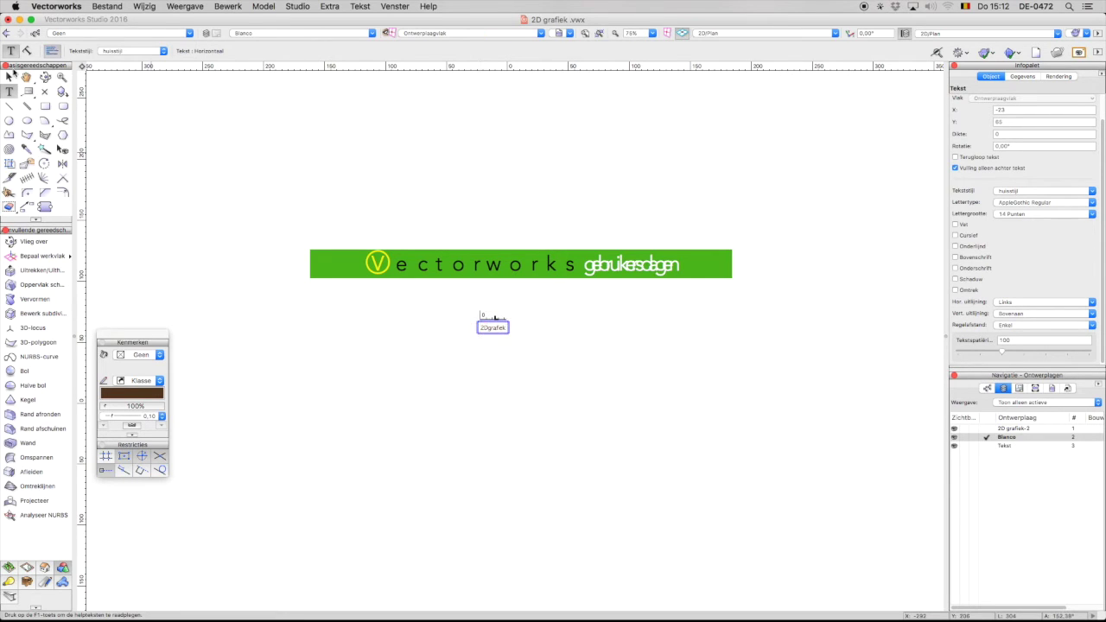
pyautogui.press('Escape')
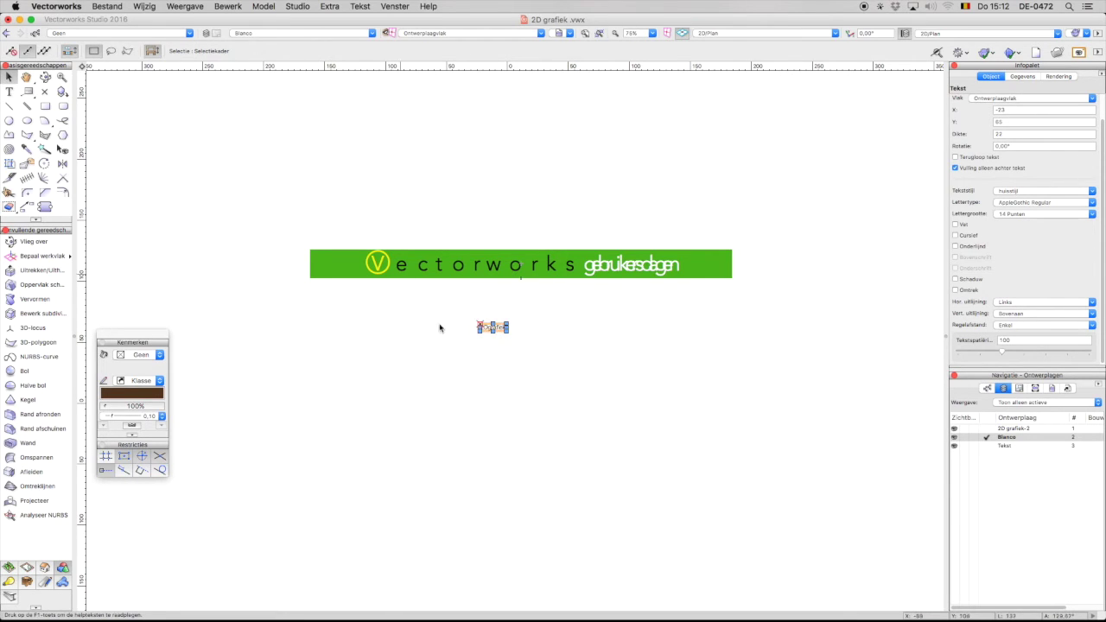
# - Change the font of the whole text "2Dgrafiek" to Oriya MN
pyautogui.scroll(5, 441, 329)
pyautogui.doubleClick(628, 273)
pyautogui.moveTo(687, 269); pyautogui.dragTo(554, 267)
pyautogui.click(1019, 203)
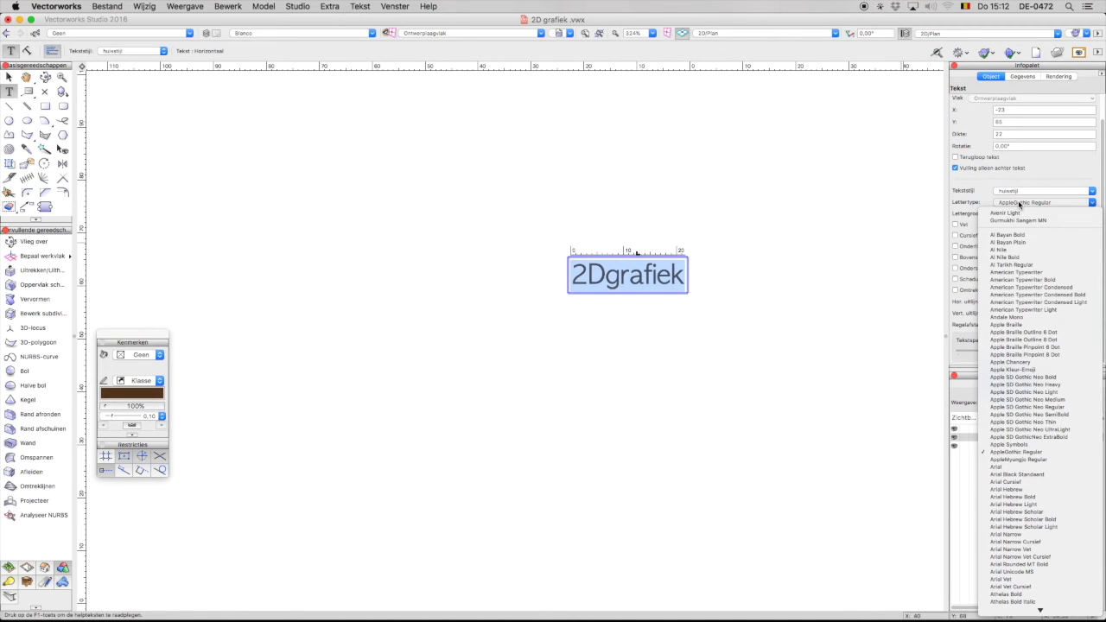
pyautogui.scroll(-10, 1024, 337)
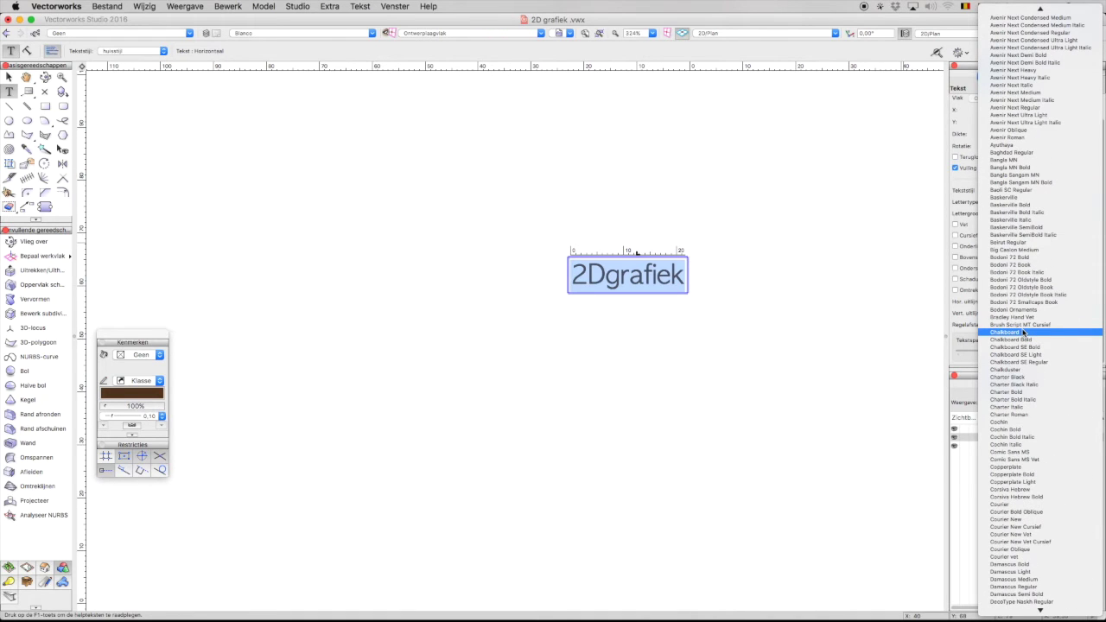
pyautogui.press('o')
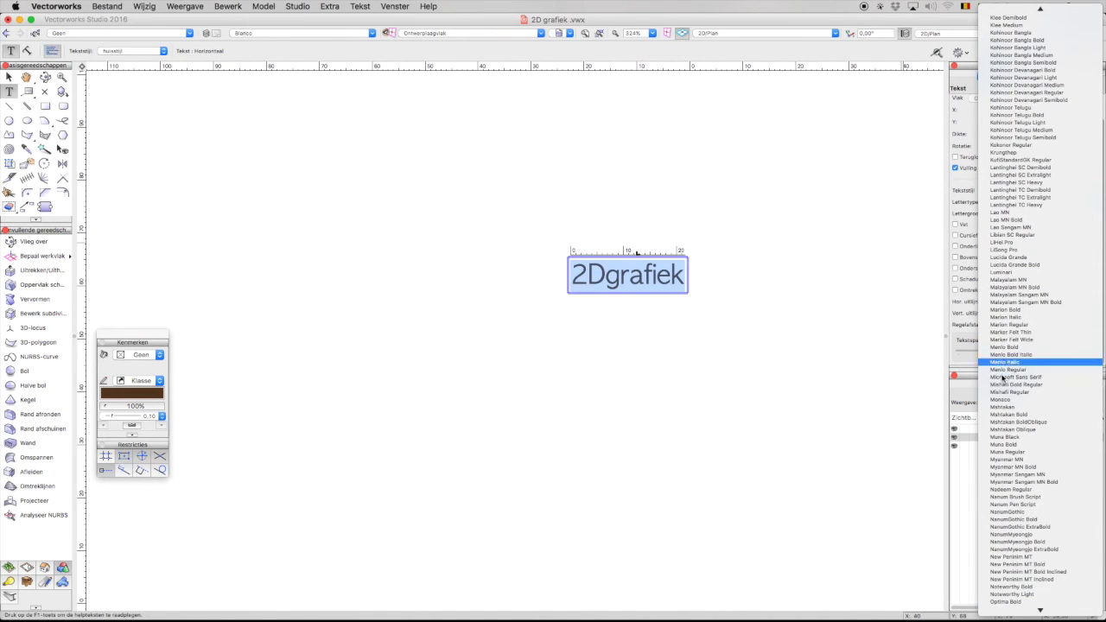
pyautogui.scroll(-5, 1024, 391)
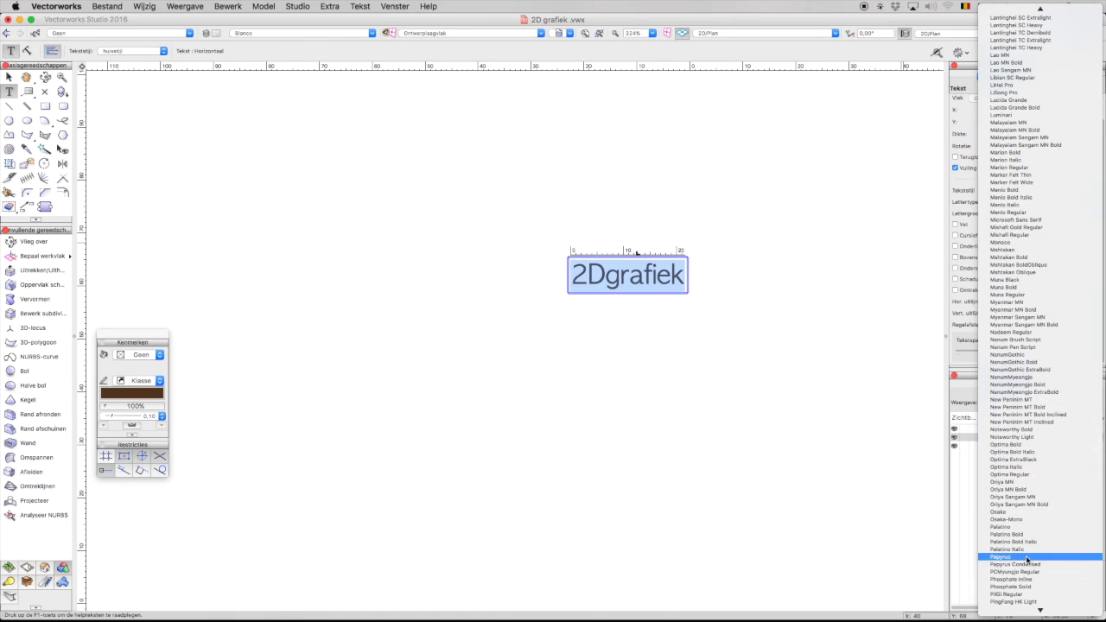
pyautogui.click(1007, 482)
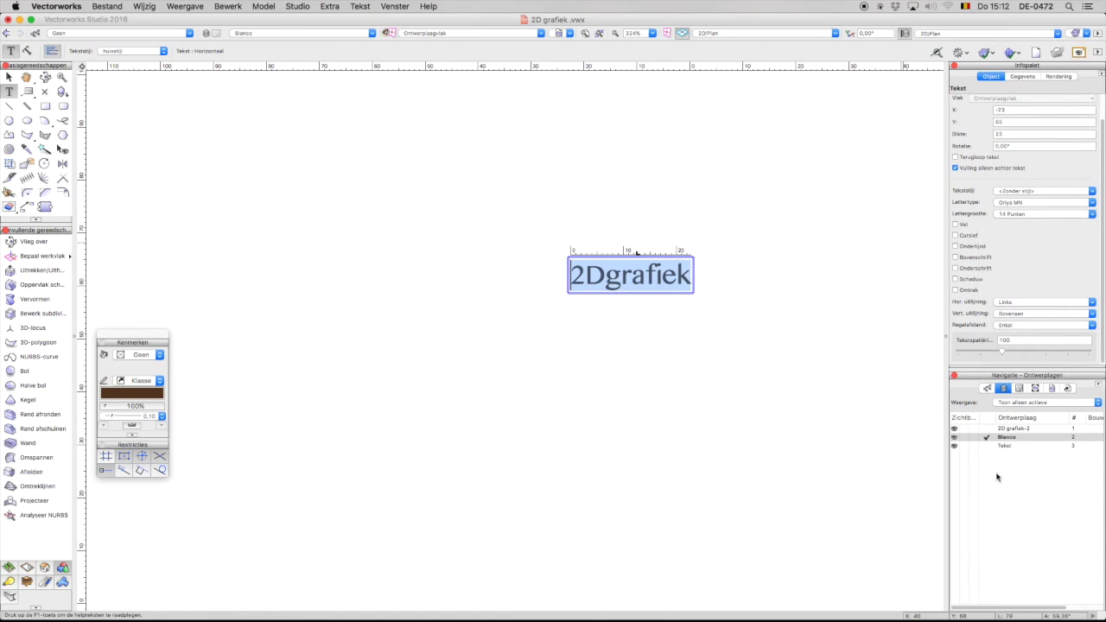
# - Set the font size of the text "2Dgrafiek" to 280 points and finish editing it
pyautogui.click(1027, 216)
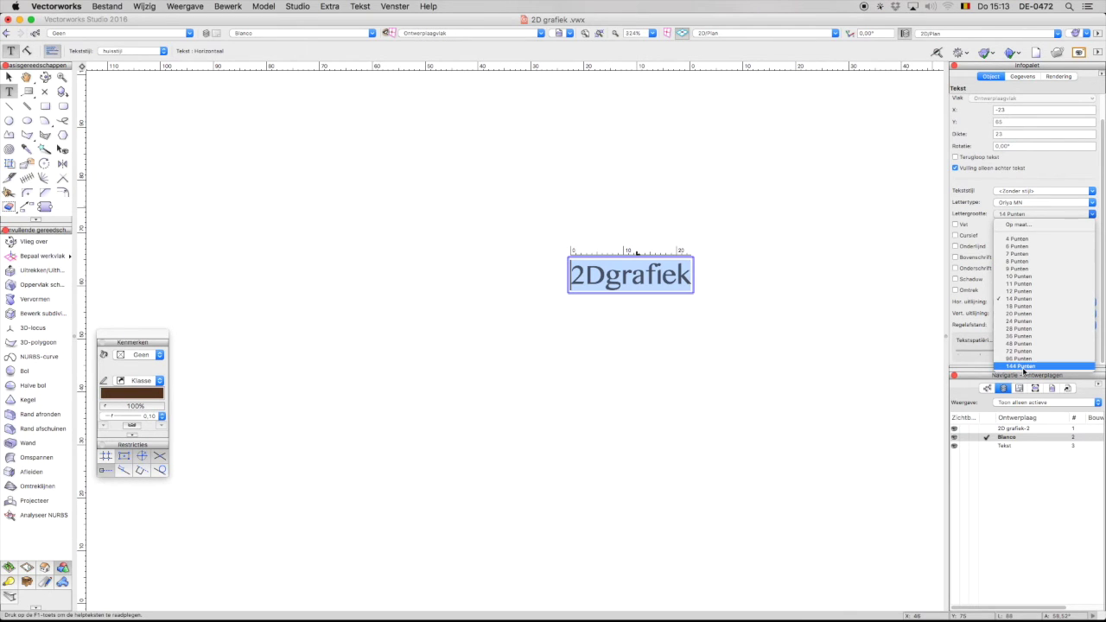
pyautogui.click(1018, 225)
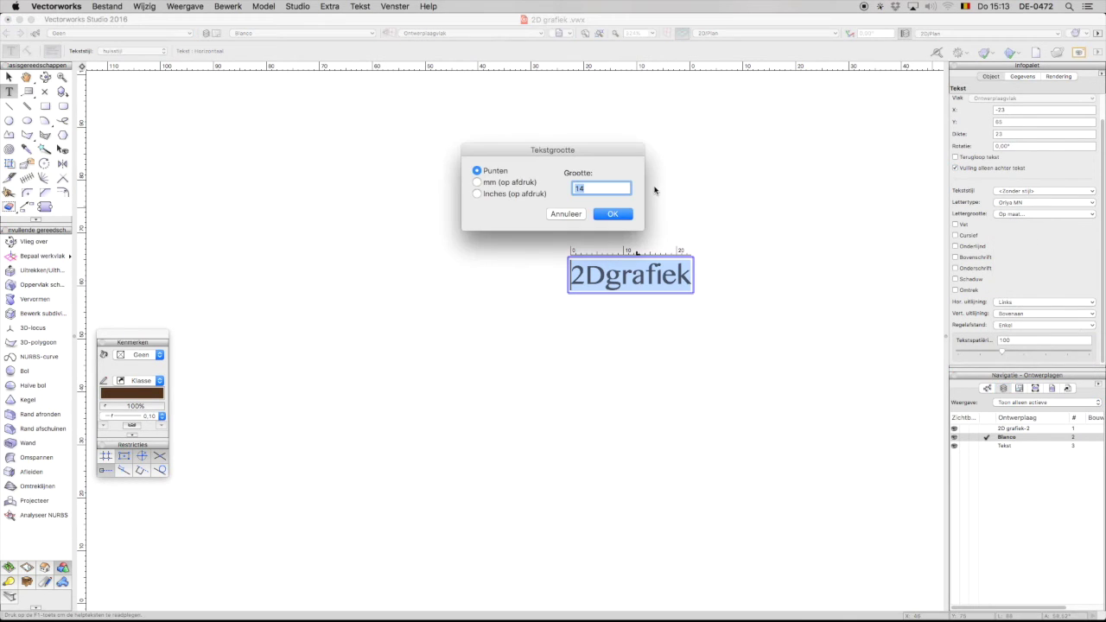
pyautogui.write('280')
pyautogui.press('Return')
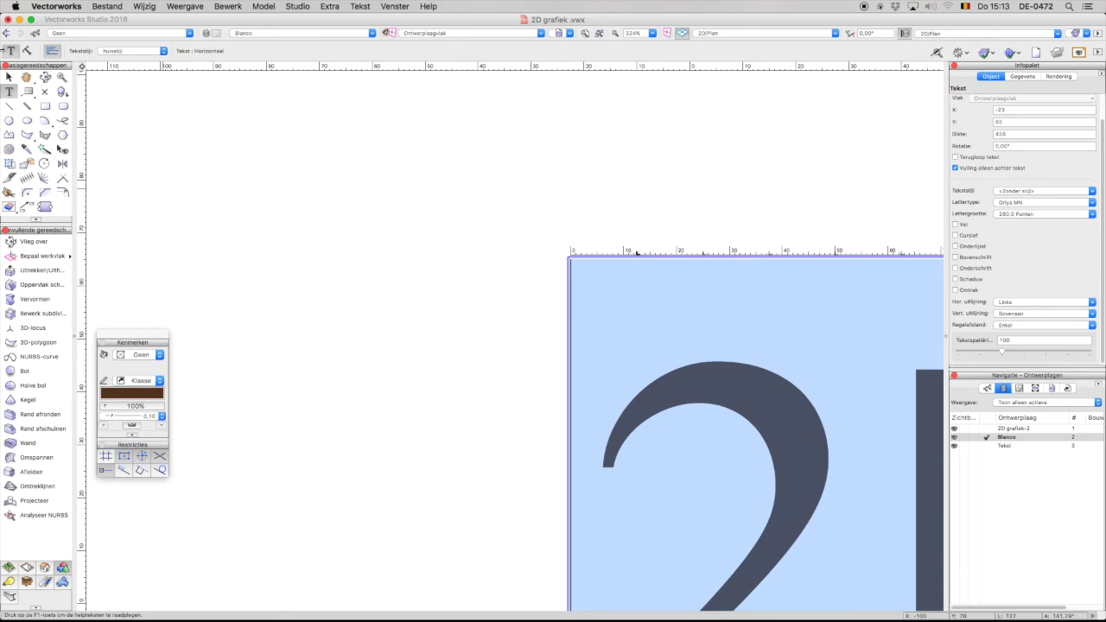
pyautogui.press('Escape')
pyautogui.press('super+6')
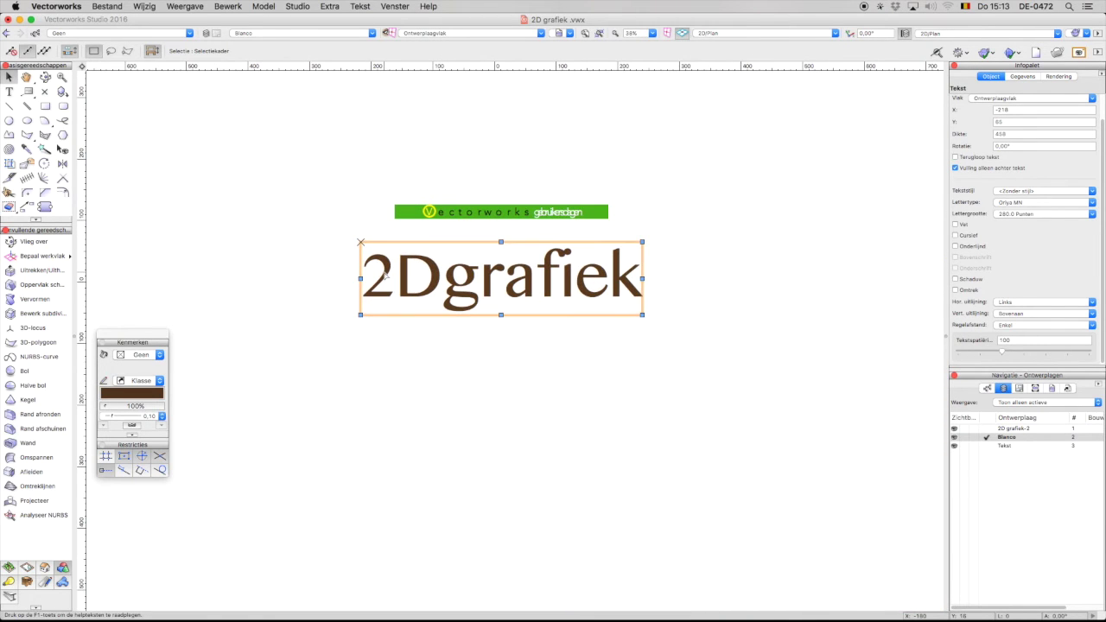
# - Format the character "2" of "2Dgrafiek" as subscript (Onderschrift)
pyautogui.click(386, 275)
pyautogui.moveTo(387, 274); pyautogui.dragTo(369, 272)
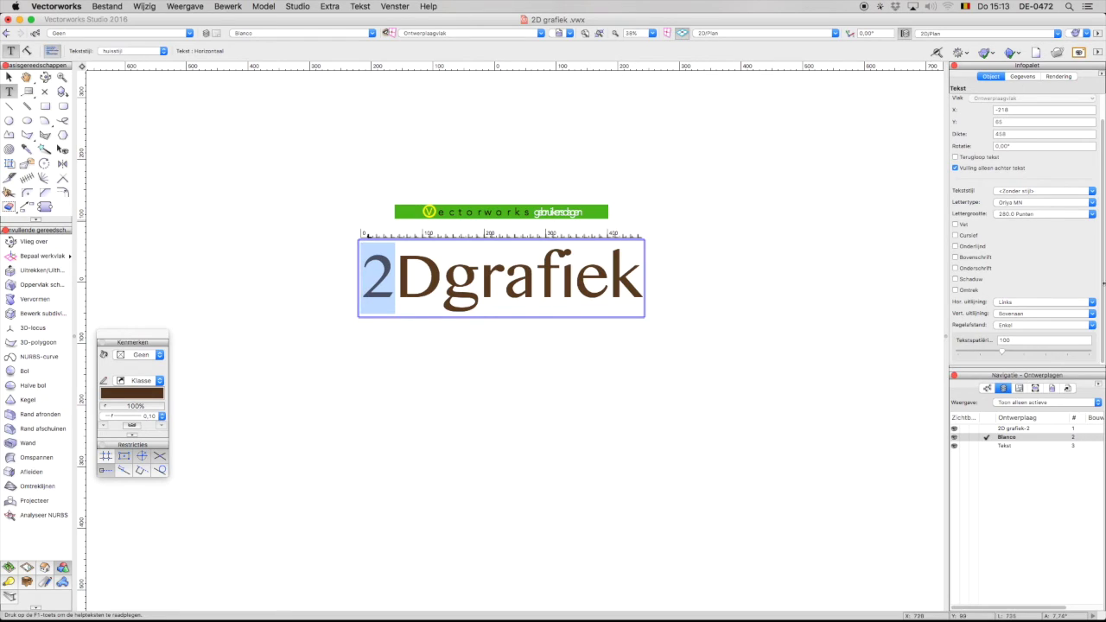
pyautogui.click(954, 268)
# - Format only the letter "D" of "2Dgrafiek" as outlined text (Omtrek)
pyautogui.click(387, 273)
pyautogui.doubleClick(387, 273)
pyautogui.click(387, 273)
pyautogui.moveTo(387, 273); pyautogui.dragTo(432, 273)
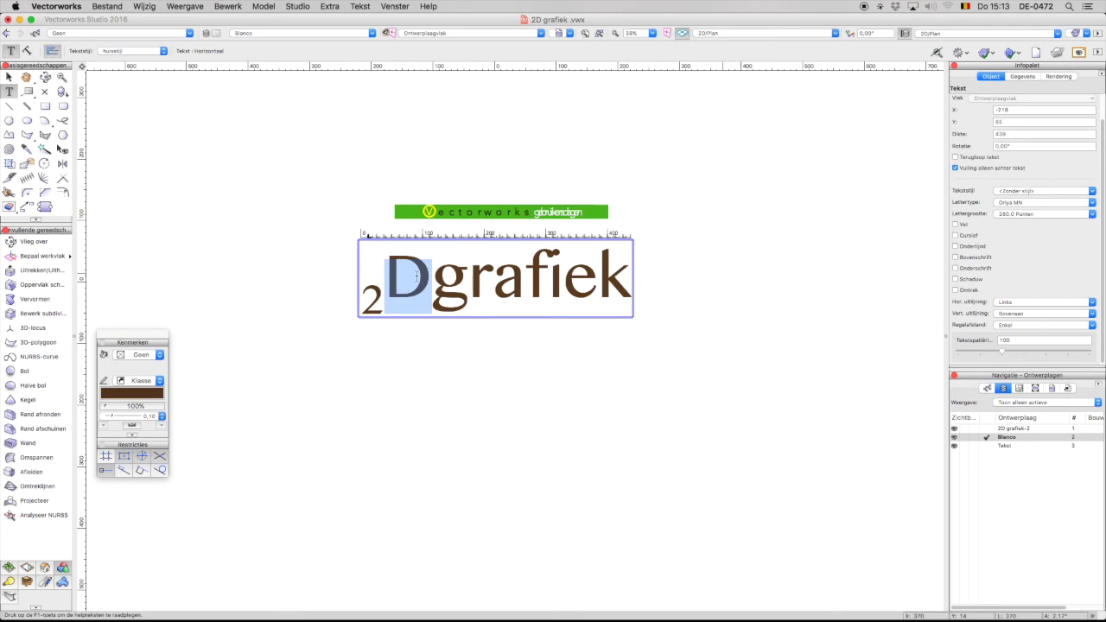
pyautogui.click(955, 290)
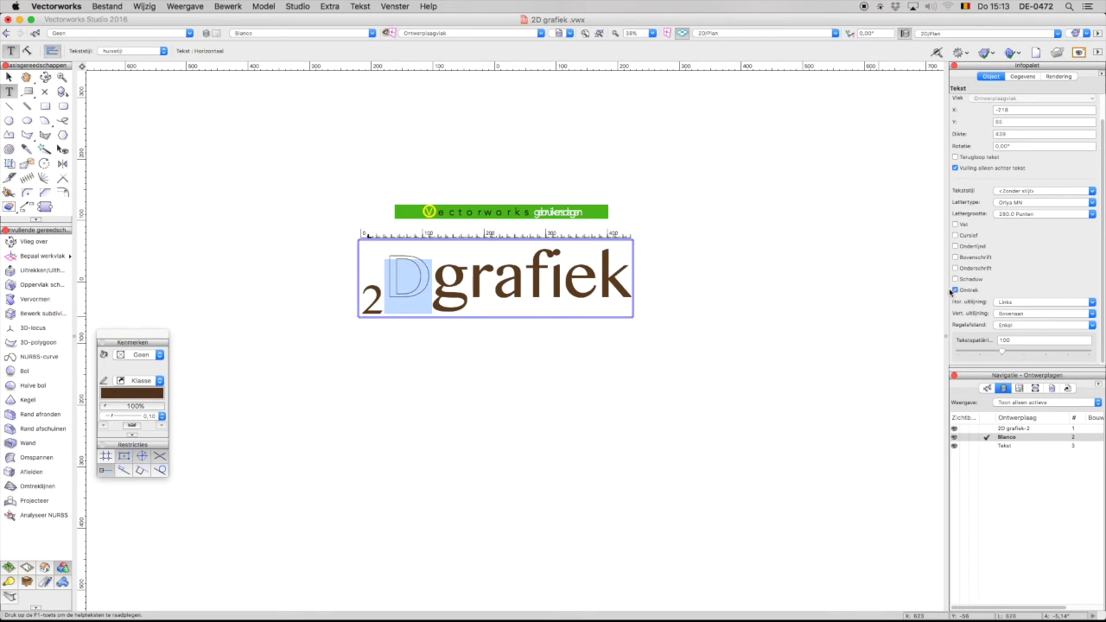
# - Reduce the text spacing of the letter "e" in "2Dgrafiek" to 50
pyautogui.doubleClick(580, 273)
pyautogui.click(600, 276)
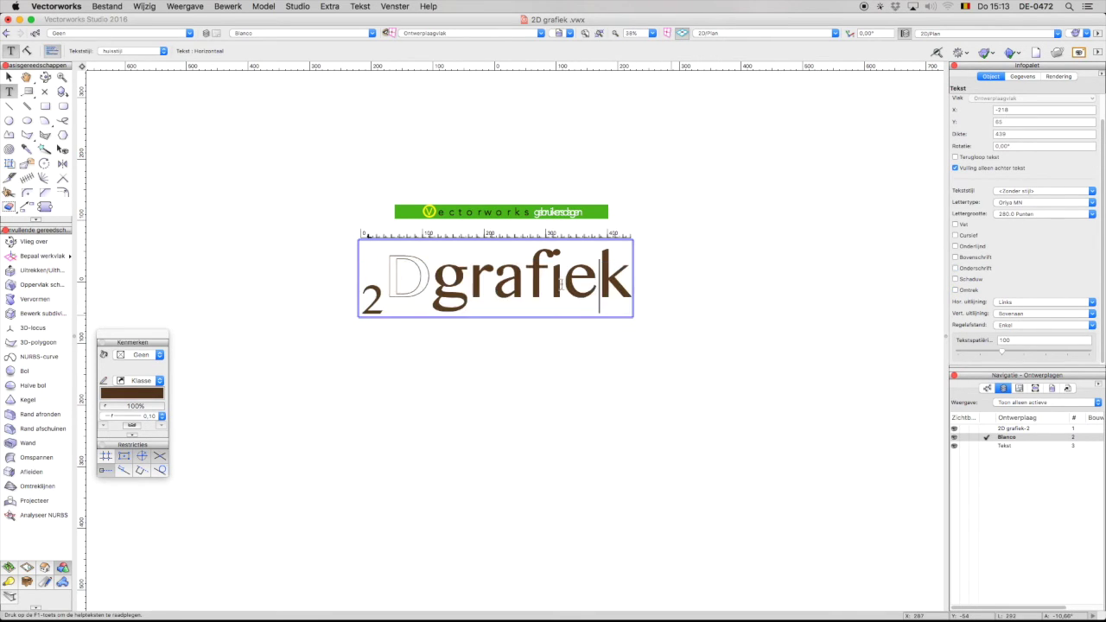
pyautogui.moveTo(599, 276); pyautogui.dragTo(565, 276)
pyautogui.moveTo(1001, 353); pyautogui.dragTo(933, 352)
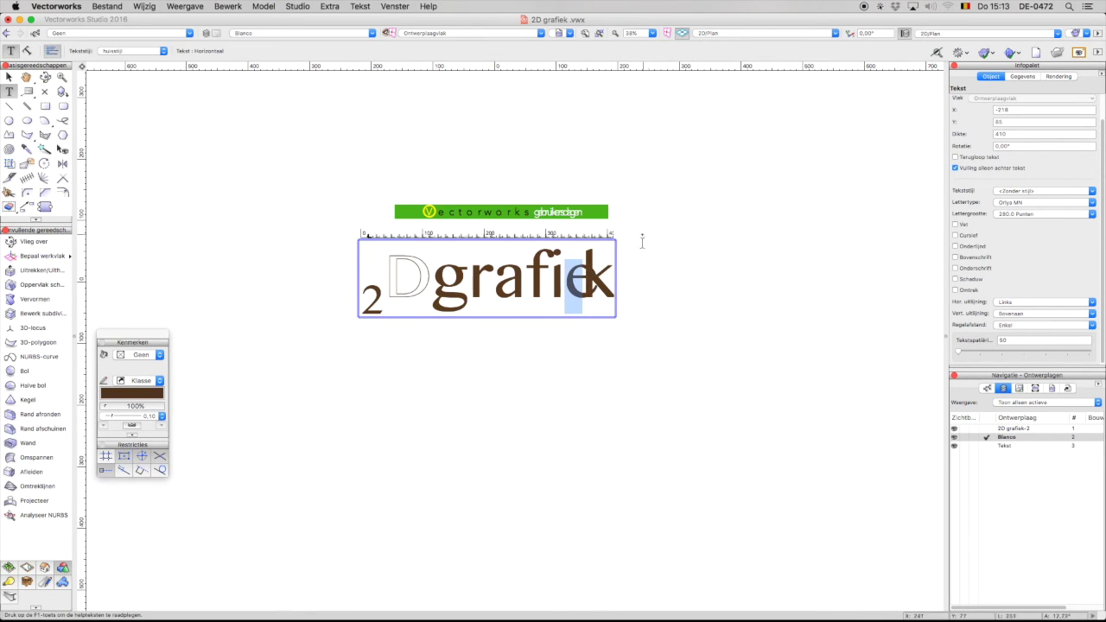
# - Color the final letter "k" of "2Dgrafiek" green and leave text editing
pyautogui.click(586, 285)
pyautogui.moveTo(584, 285); pyautogui.dragTo(615, 285)
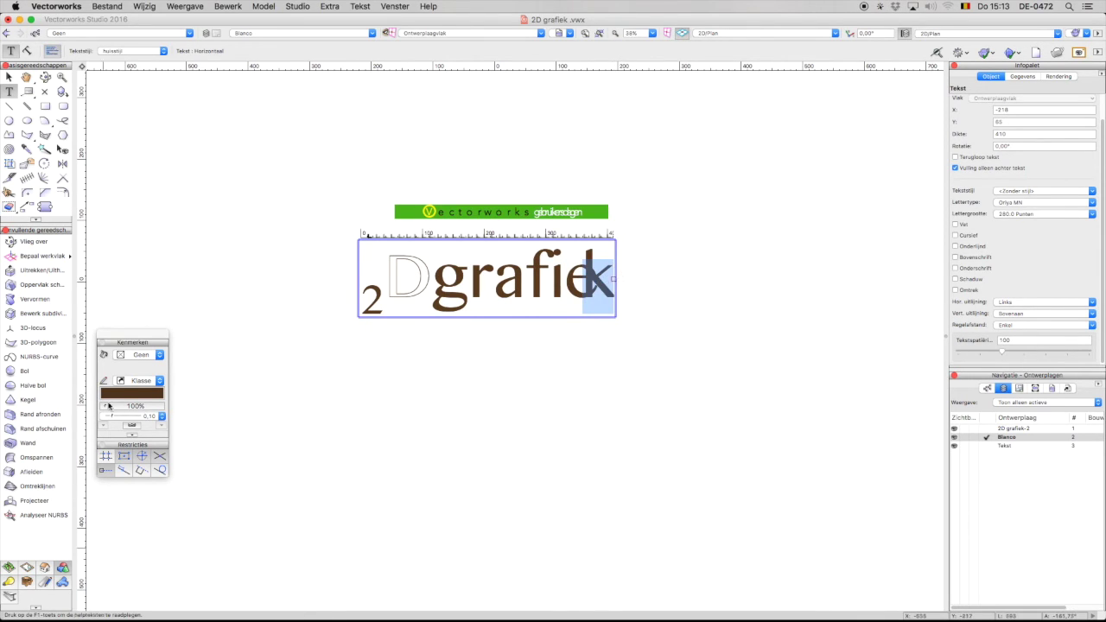
pyautogui.click(140, 380)
pyautogui.click(120, 393)
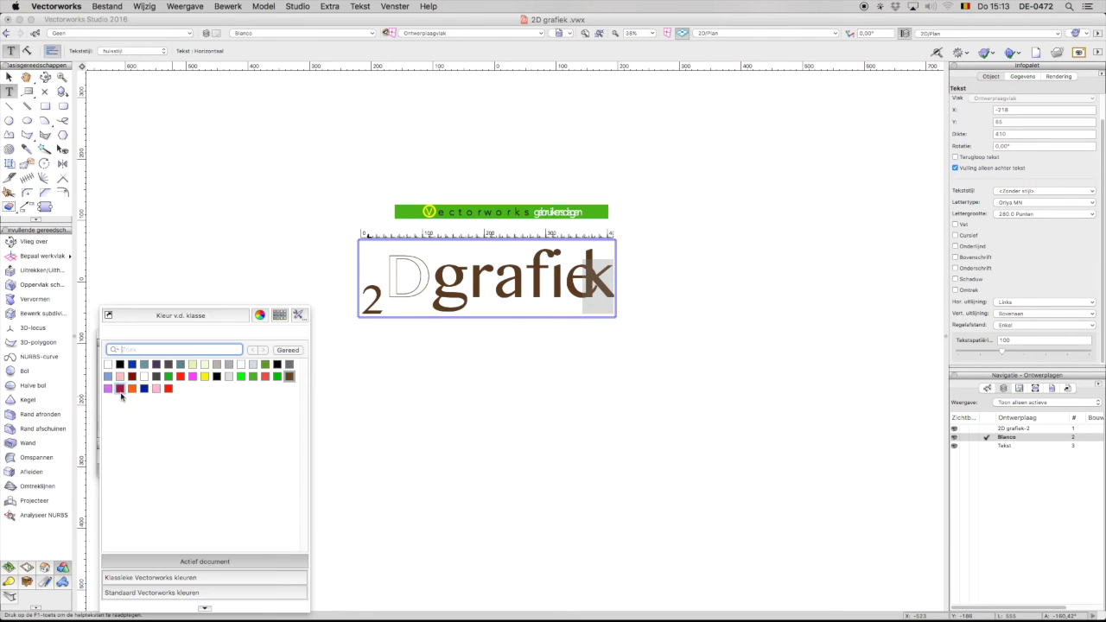
pyautogui.click(252, 376)
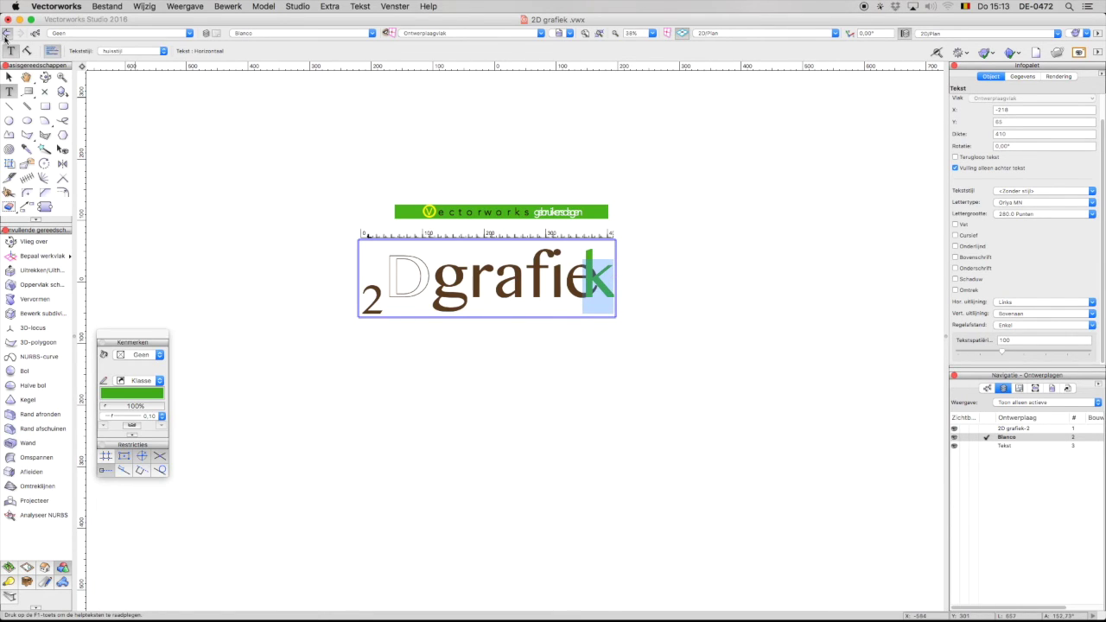
pyautogui.click(9, 76)
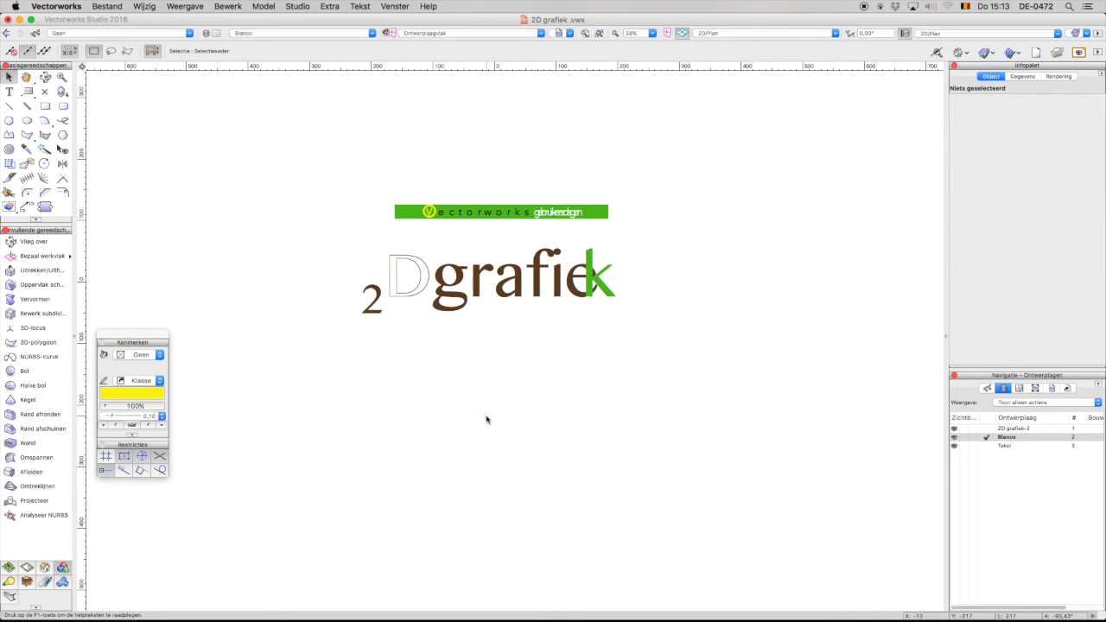
# - Copy both text columns from the Tekst design layer
pyautogui.click(986, 446)
pyautogui.click(396, 212)
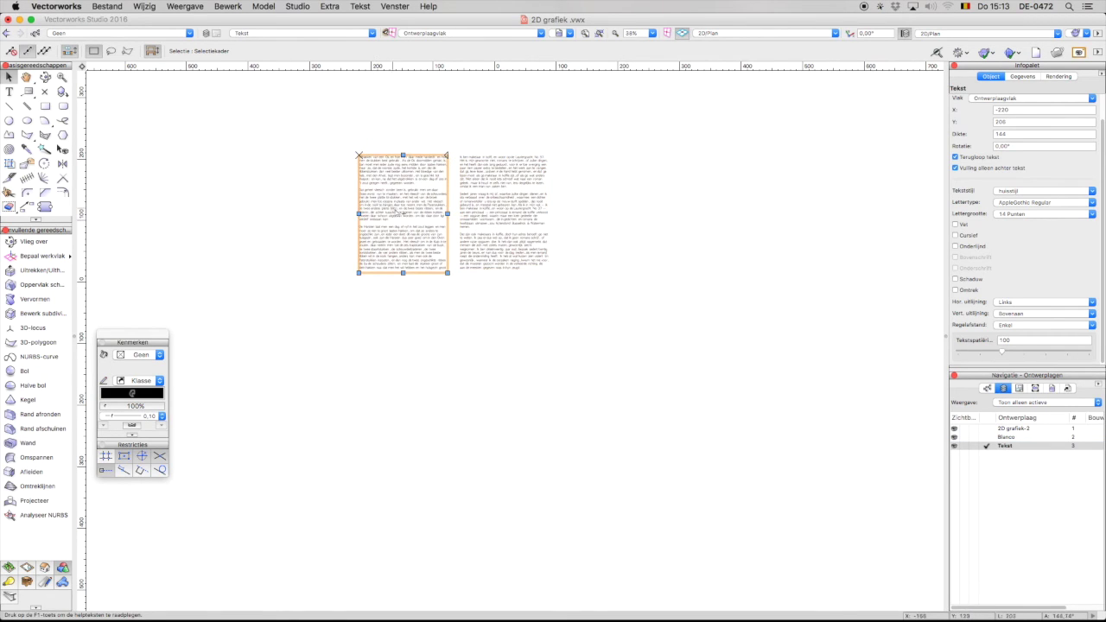
pyautogui.keyDown('shift'); pyautogui.click(510, 206); pyautogui.keyUp('shift')
pyautogui.rightClick(510, 205)
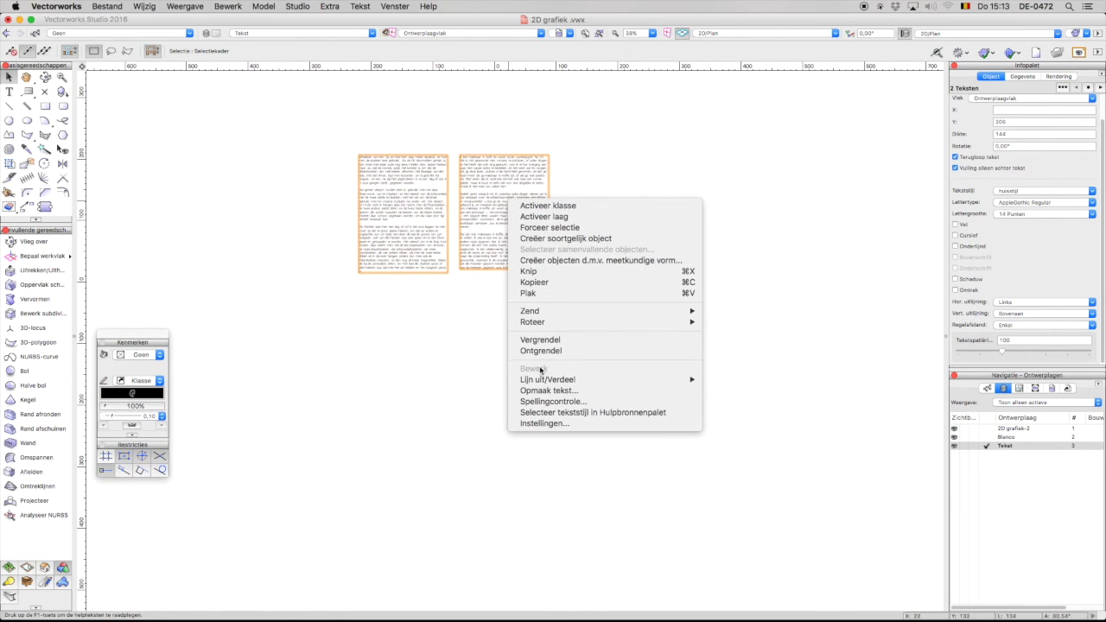
pyautogui.click(564, 284)
# - Paste the two text columns onto the Blanco layer and place them side by side below the "2Dgrafiek" title
pyautogui.click(987, 437)
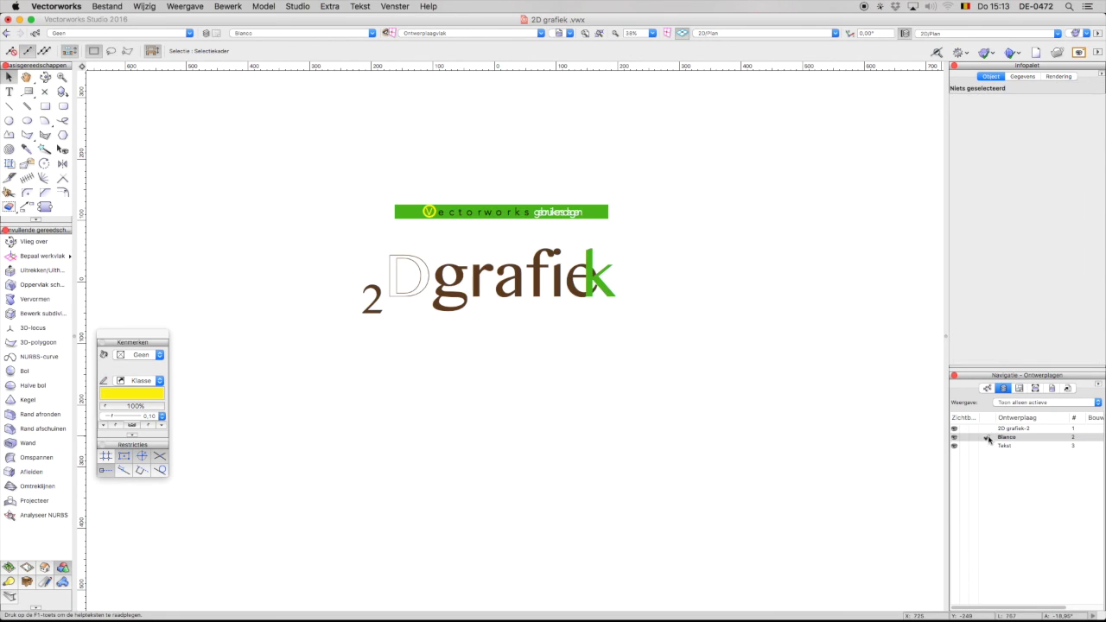
pyautogui.click(107, 6)
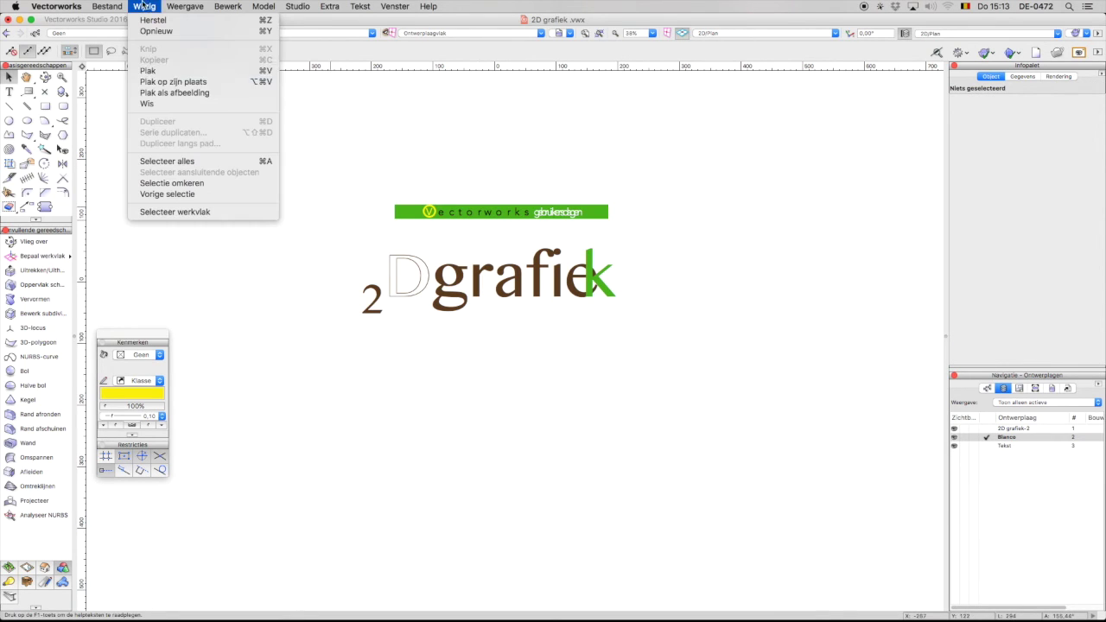
pyautogui.click(152, 72)
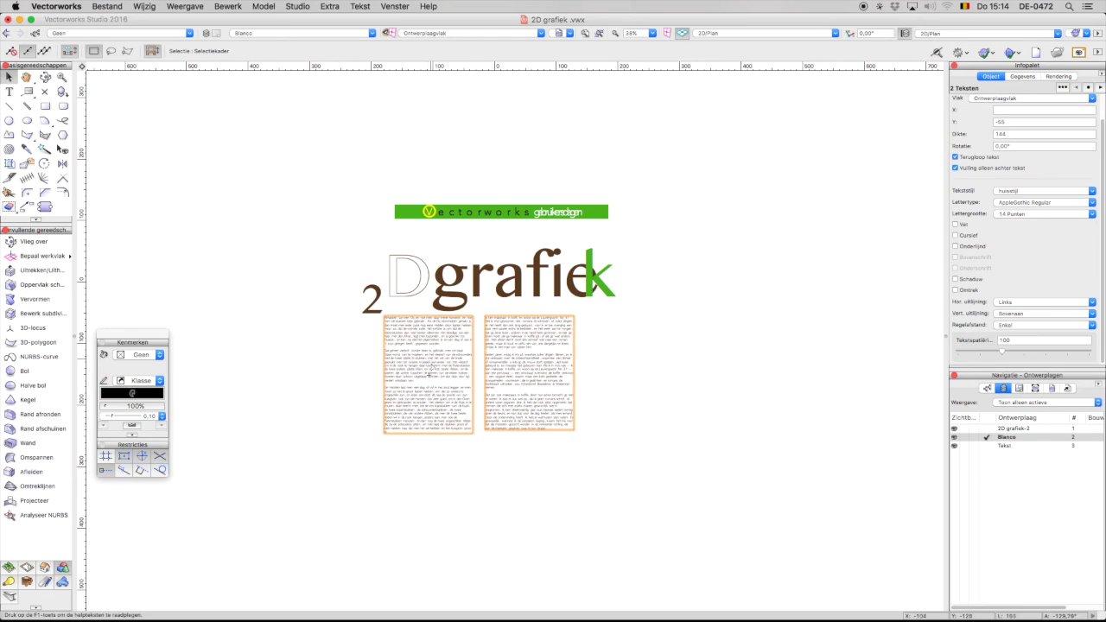
pyautogui.moveTo(428, 376); pyautogui.dragTo(446, 393)
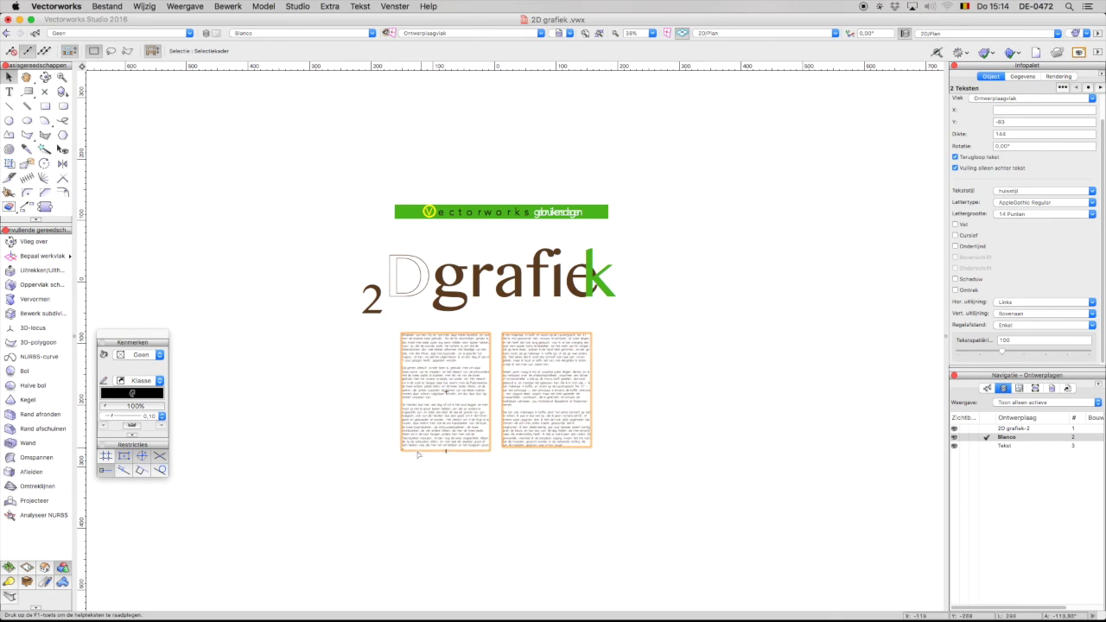
pyautogui.click(456, 488)
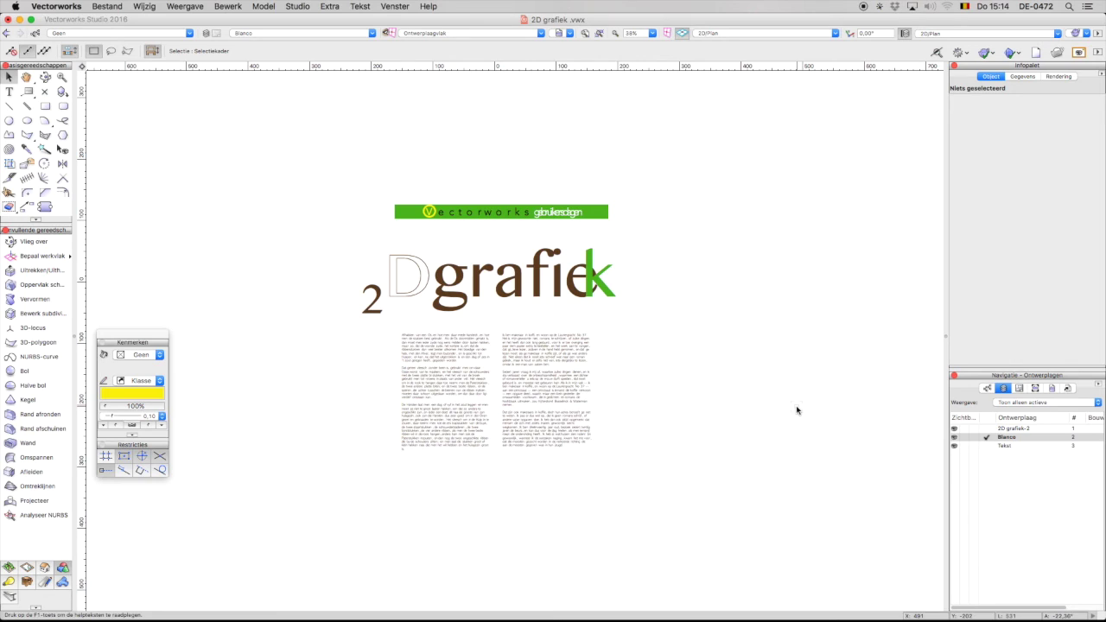
# - Show the resource palette (Hulpbronnenpalet), dock it between the Infopalet and Navigatie palettes, and display the resources of the 2D grafiek file
pyautogui.click(1007, 484)
pyautogui.click(394, 6)
pyautogui.moveTo(397, 19)
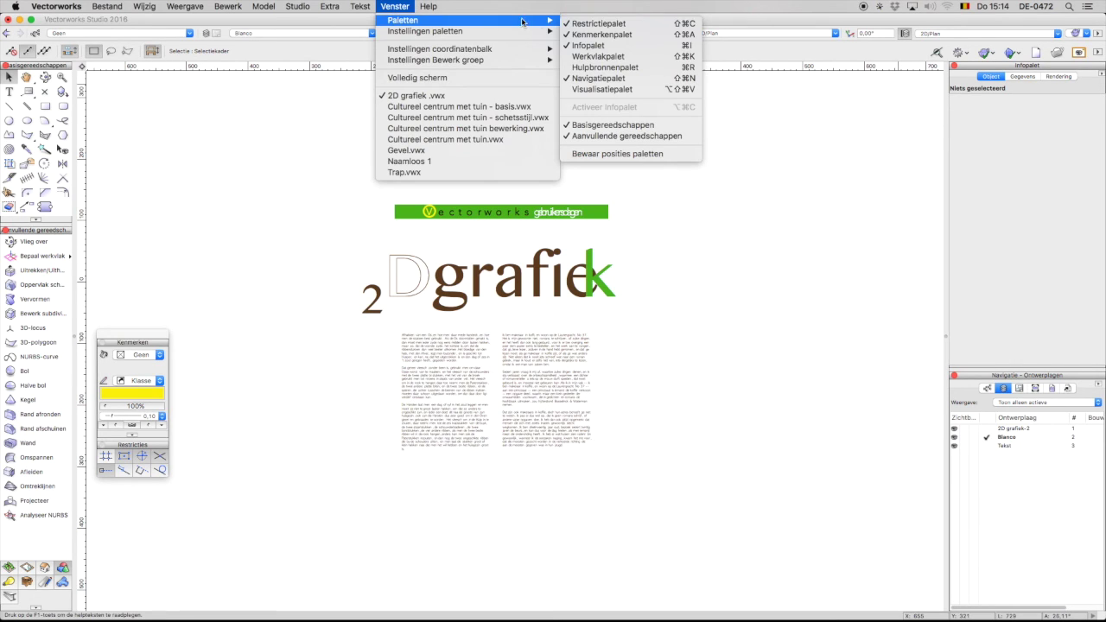
pyautogui.click(602, 67)
pyautogui.moveTo(865, 117); pyautogui.dragTo(1027, 374)
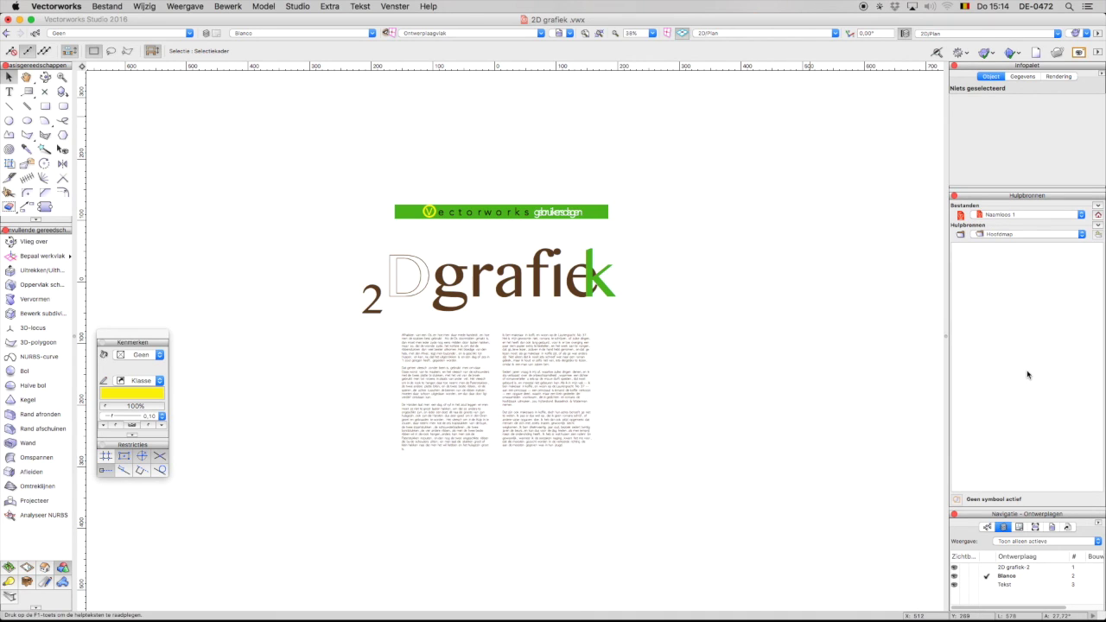
pyautogui.moveTo(991, 510); pyautogui.dragTo(988, 373)
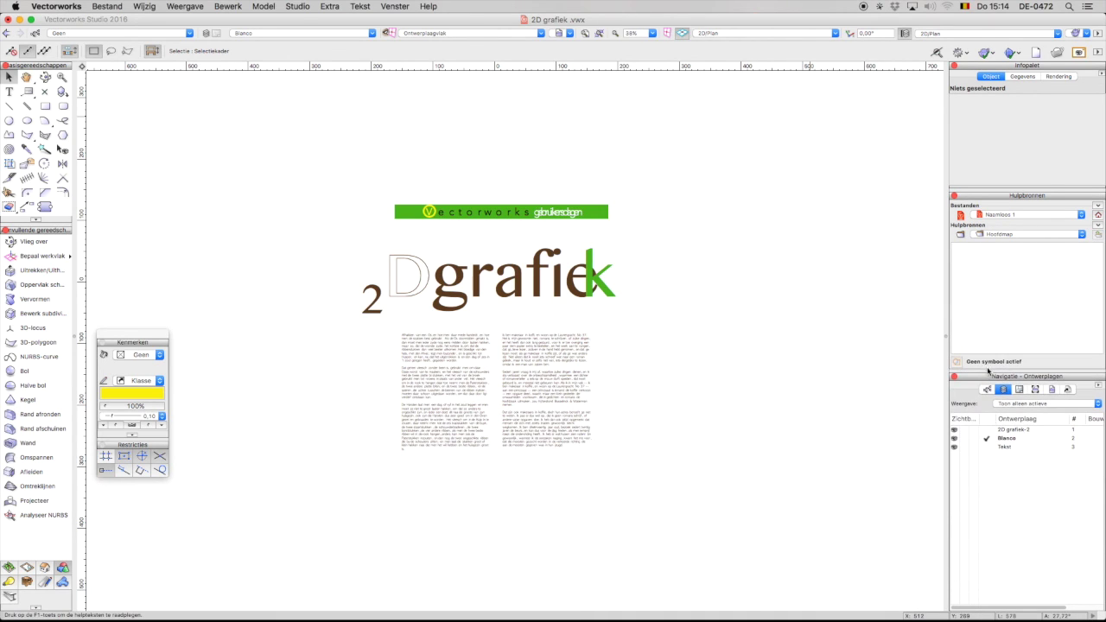
pyautogui.click(1099, 216)
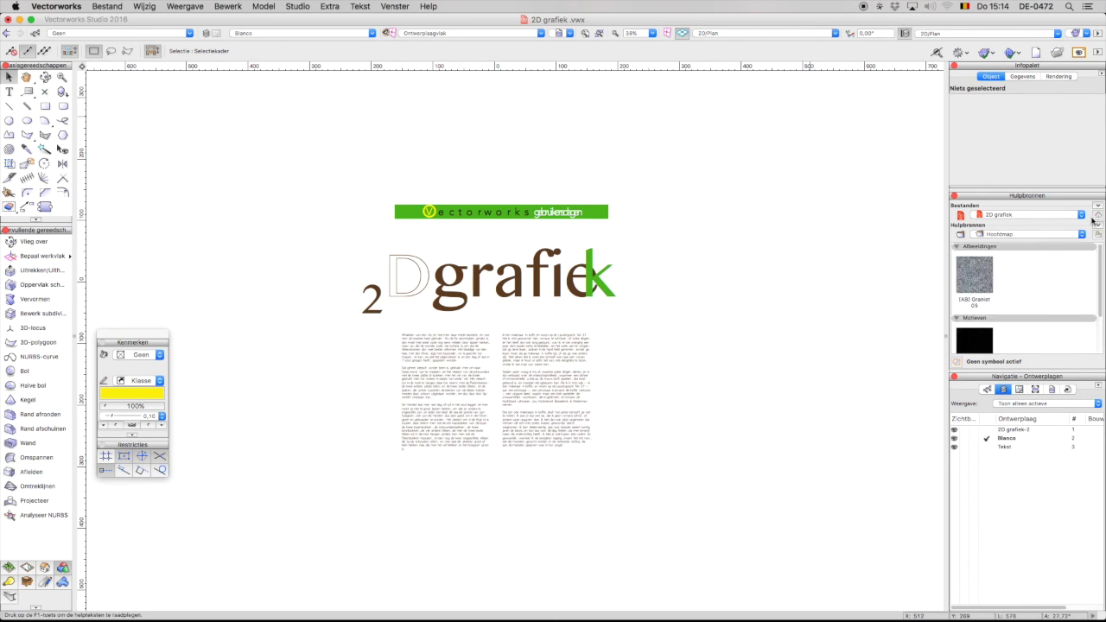
# - Create a new text style resource named "Huisstijl grafiek" with the font Arial at 16 points
pyautogui.rightClick(1051, 286)
pyautogui.click(1053, 291)
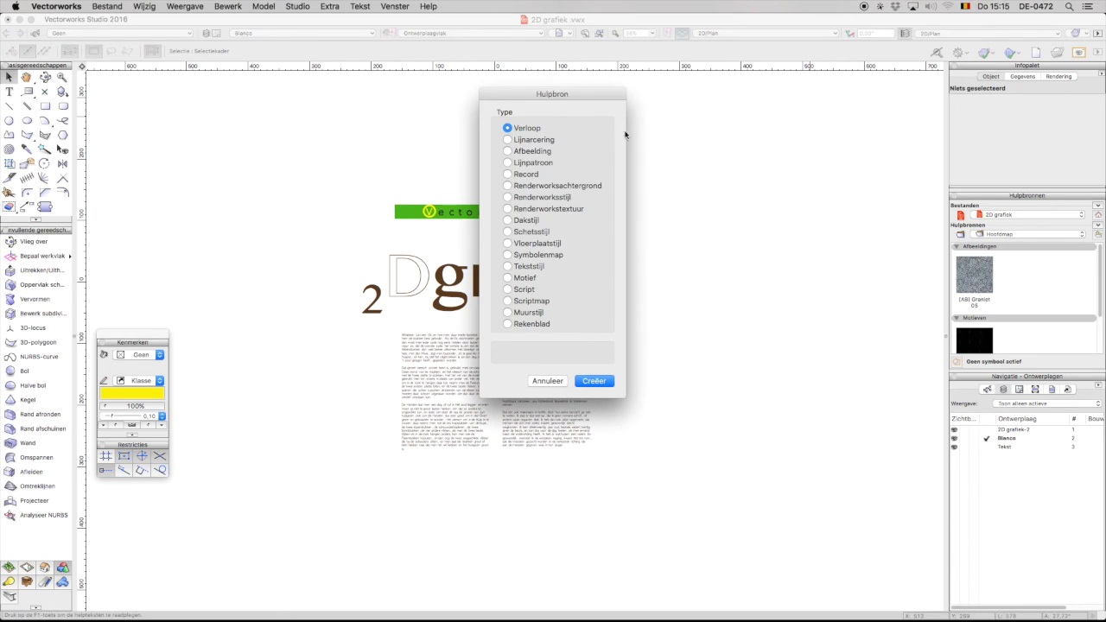
pyautogui.click(507, 266)
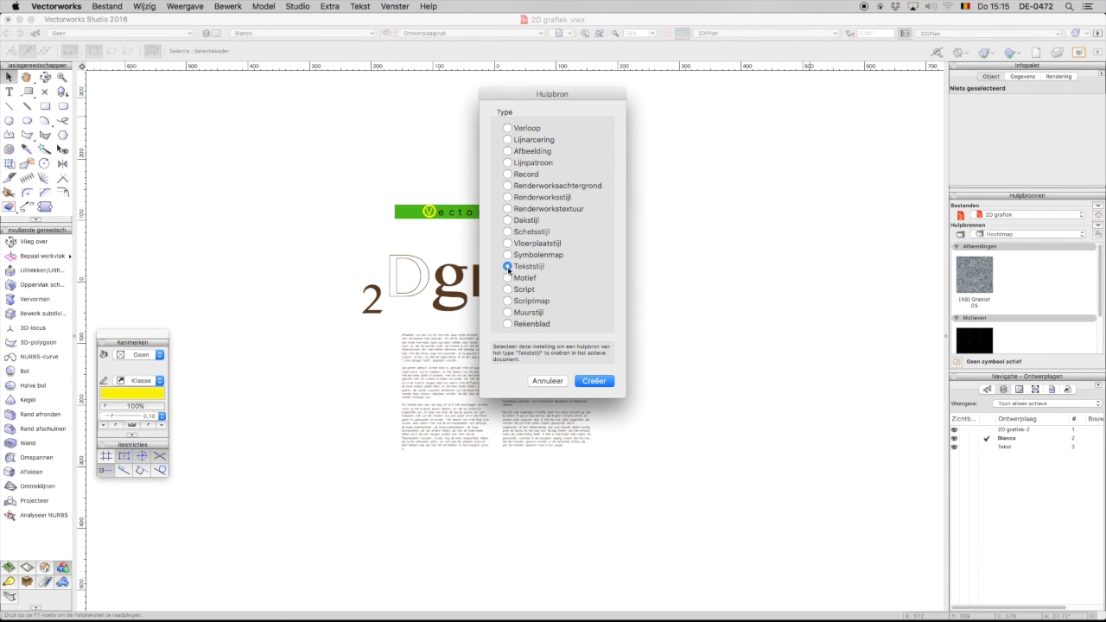
pyautogui.click(594, 380)
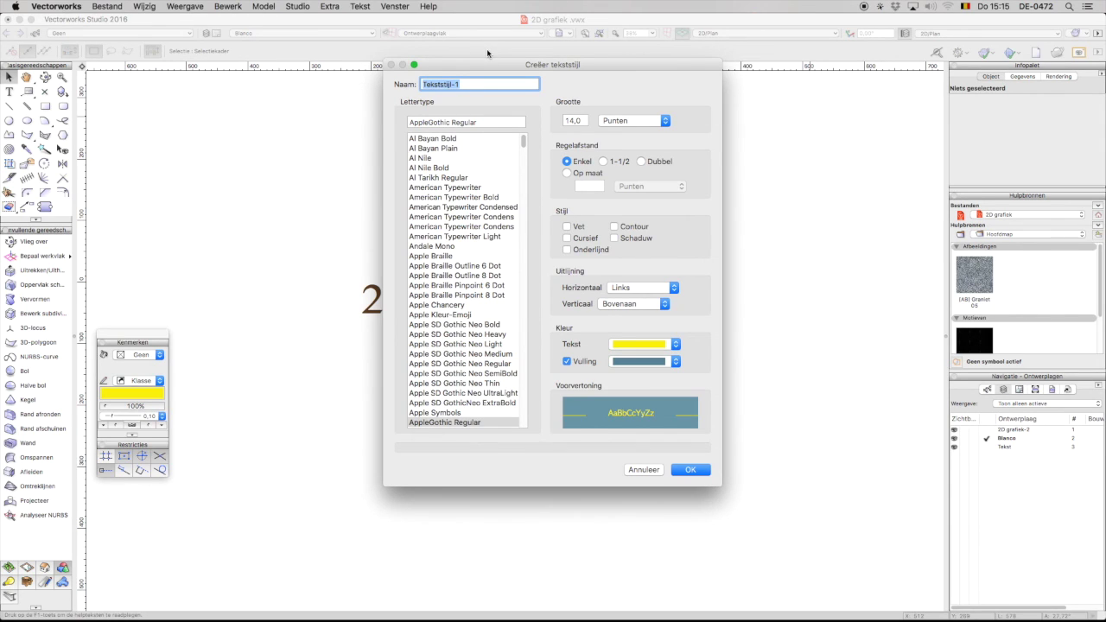
pyautogui.write('Huisst')
pyautogui.scroll(-1, 484, 345)
pyautogui.scroll(-3, 447, 321)
pyautogui.click(420, 407)
pyautogui.press('Tab')
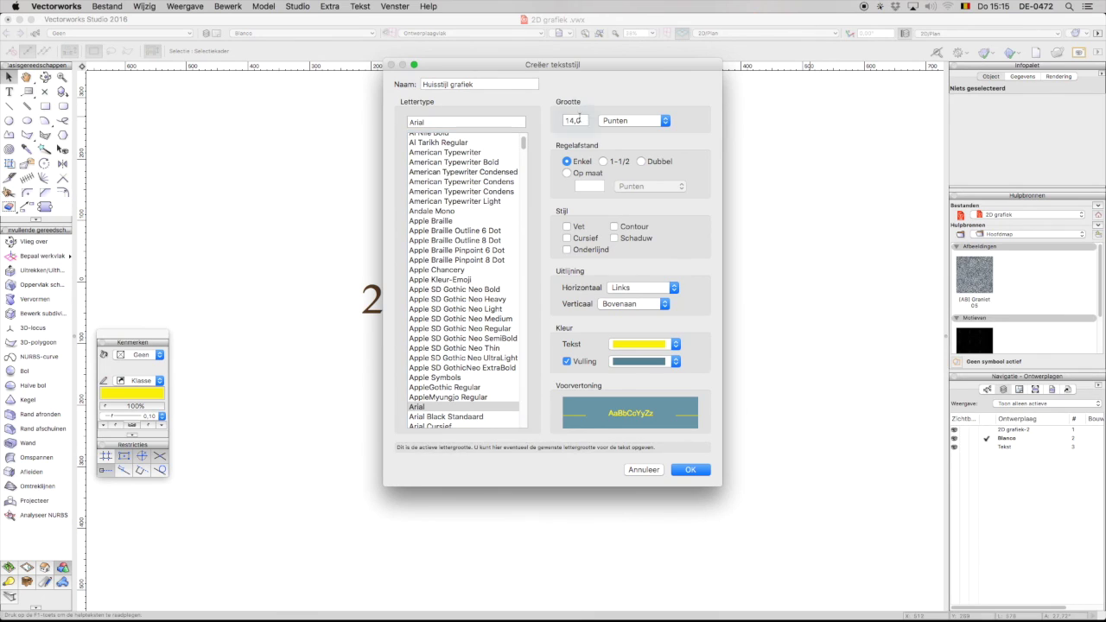
pyautogui.write('16')
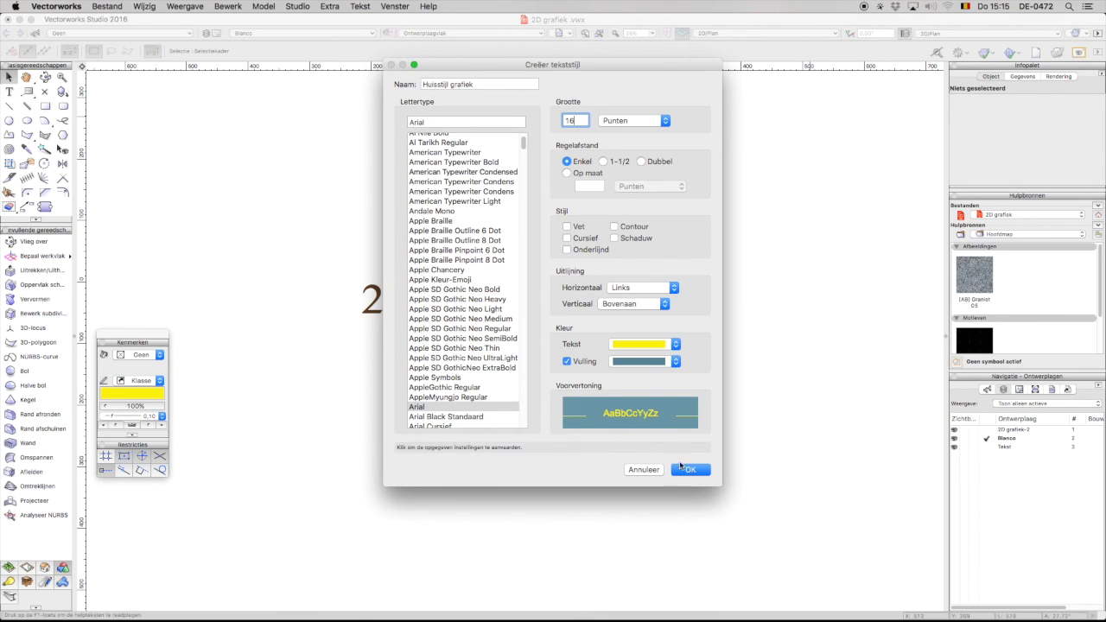
# - Give the new text style a red text color without fill and save it
pyautogui.click(644, 344)
pyautogui.click(675, 389)
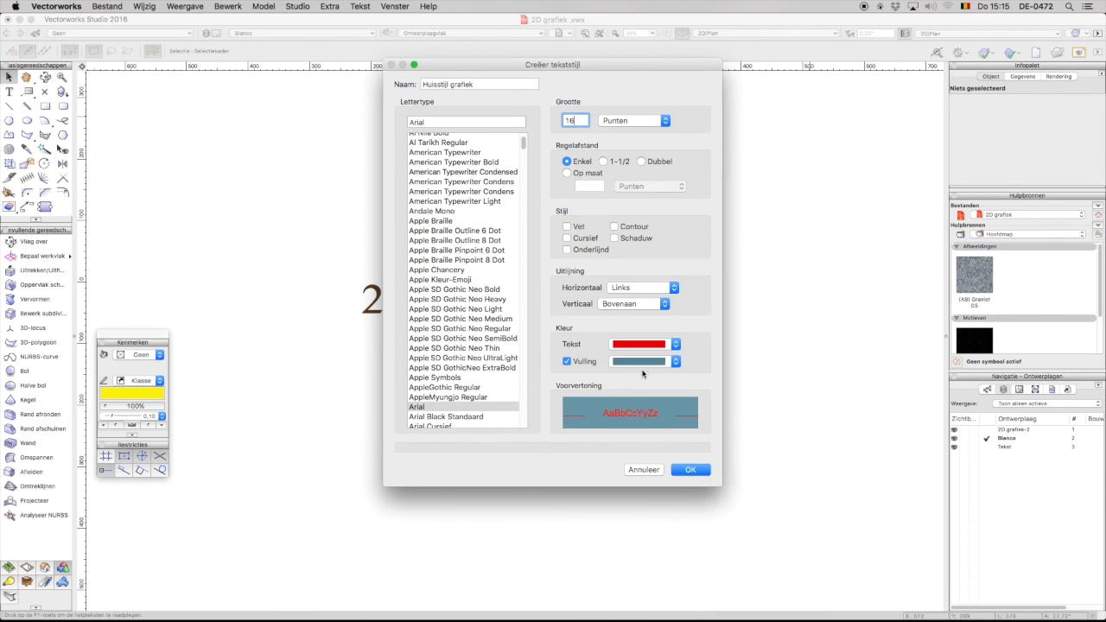
pyautogui.click(566, 361)
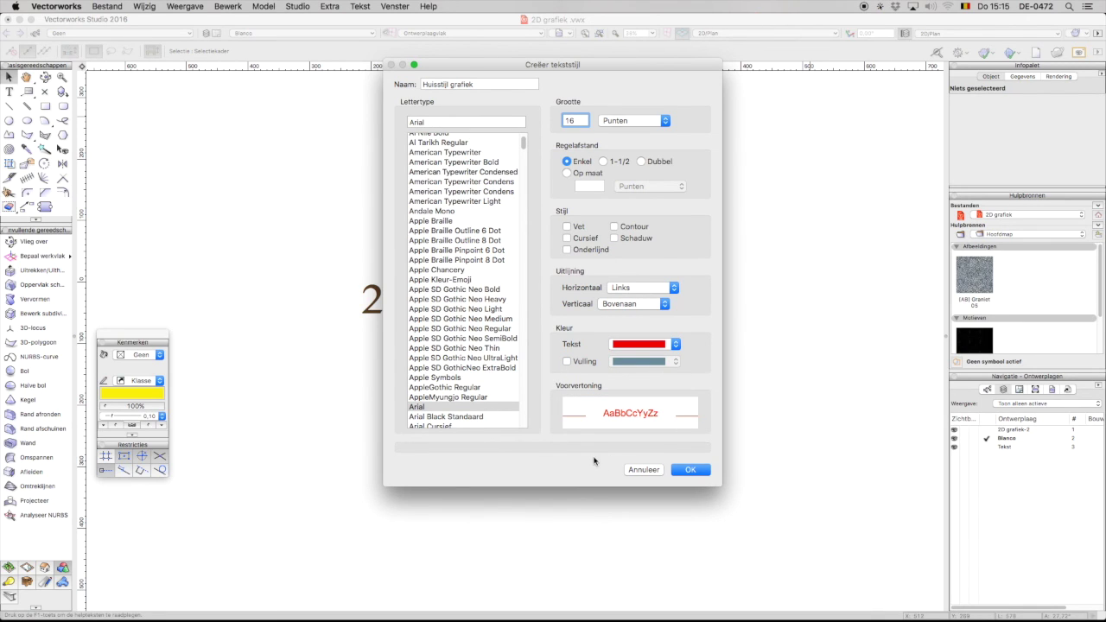
pyautogui.click(689, 471)
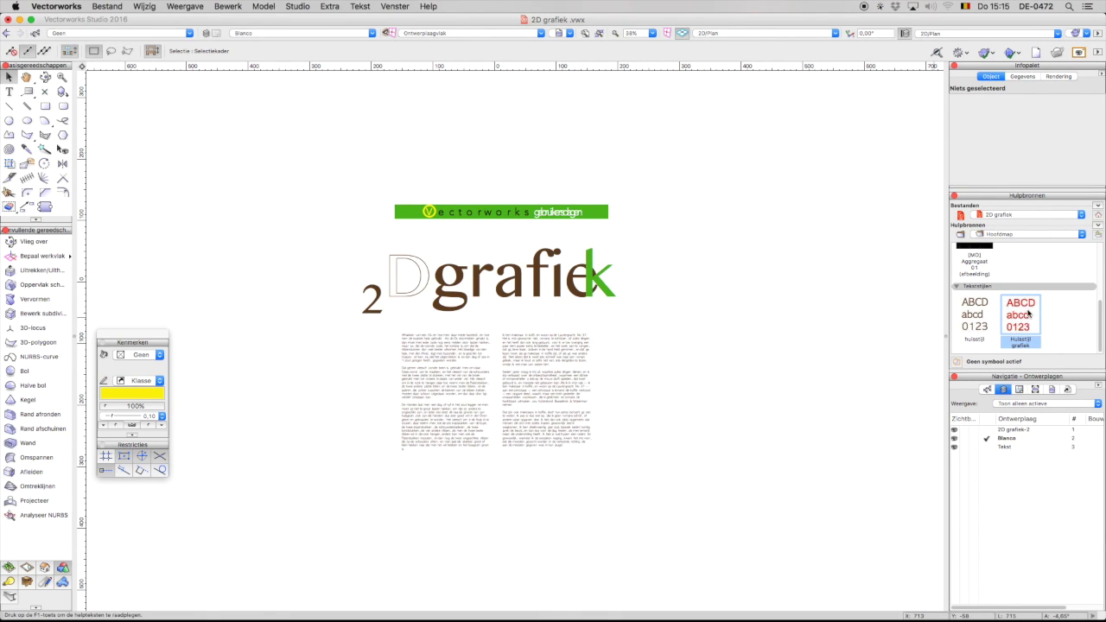
# - Apply the text style "Huisstijl grafiek" to both text columns below the title and inspect the formatted text up close
pyautogui.click(435, 354)
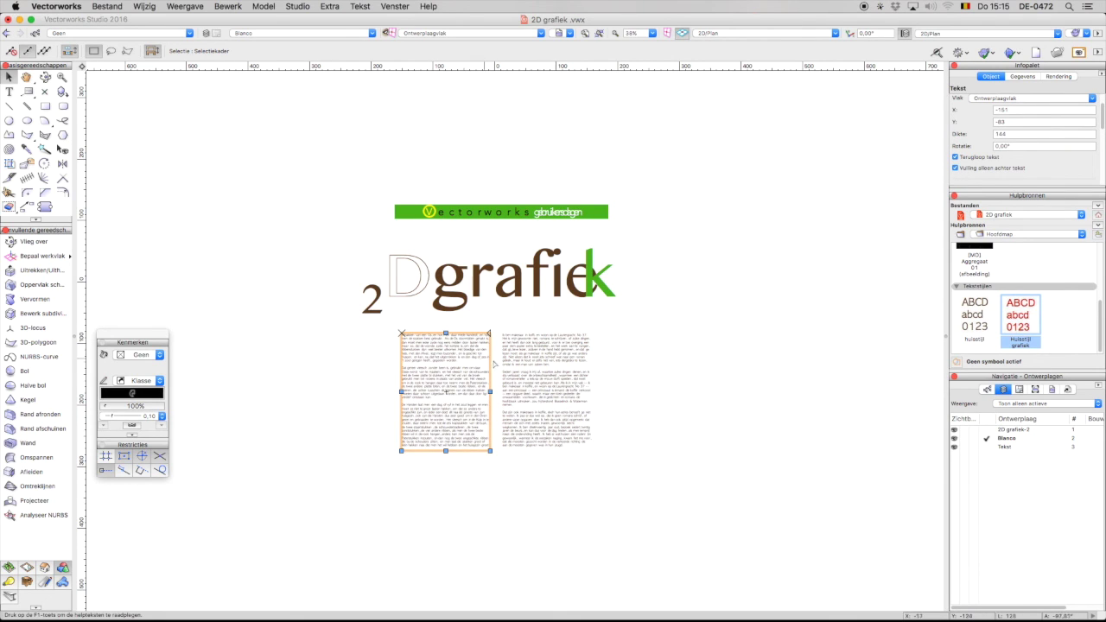
pyautogui.doubleClick(1021, 316)
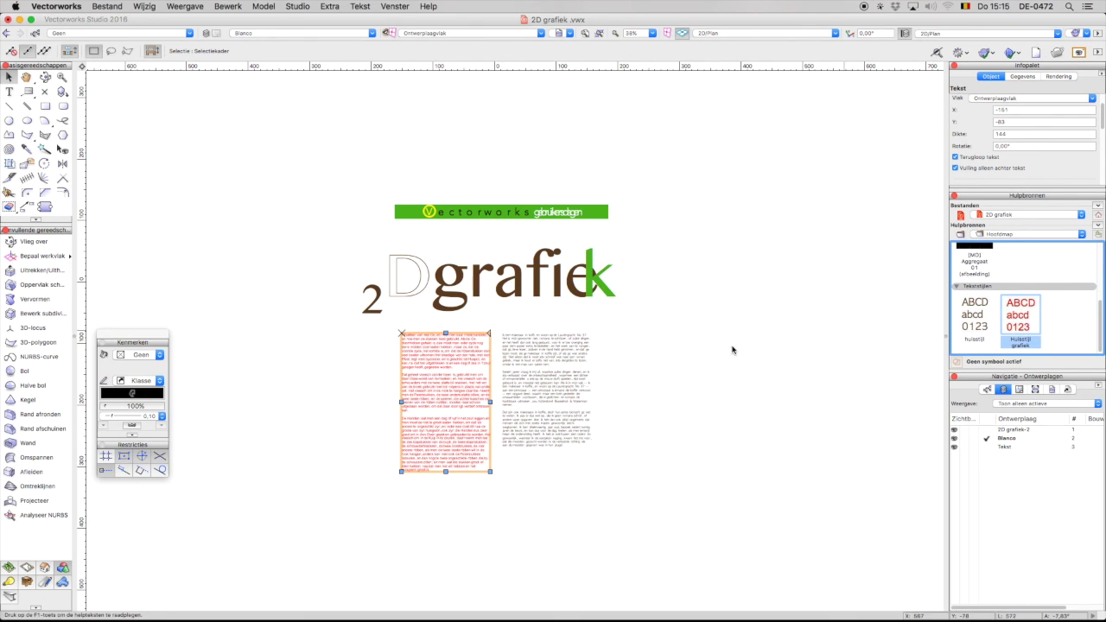
pyautogui.click(532, 369)
pyautogui.moveTo(1023, 316); pyautogui.dragTo(592, 382)
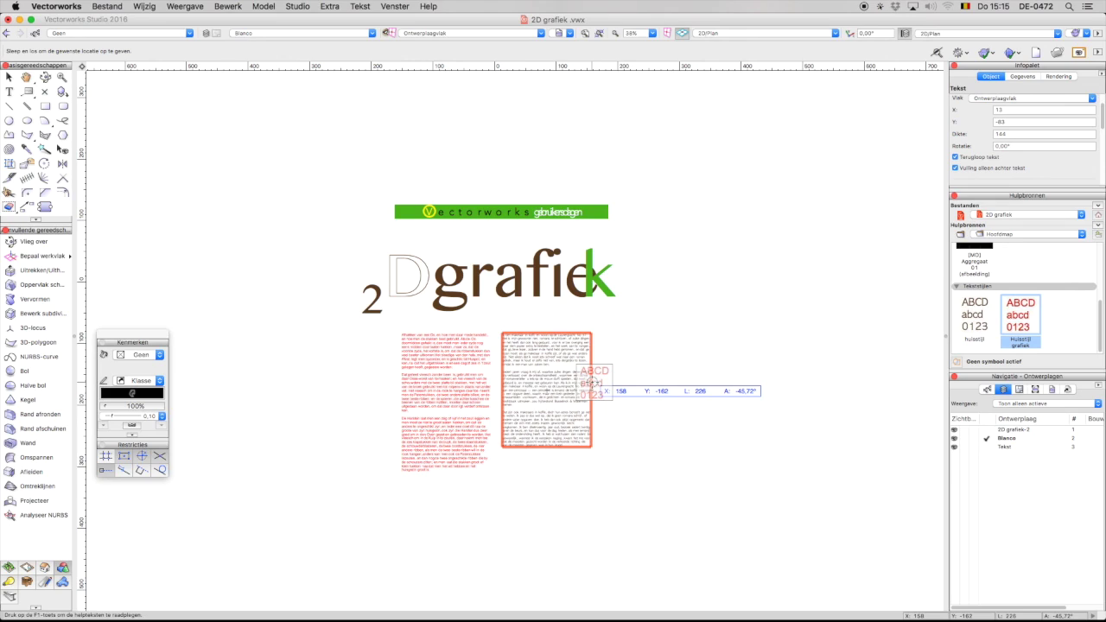
pyautogui.moveTo(592, 383); pyautogui.dragTo(593, 382)
pyautogui.click(609, 461)
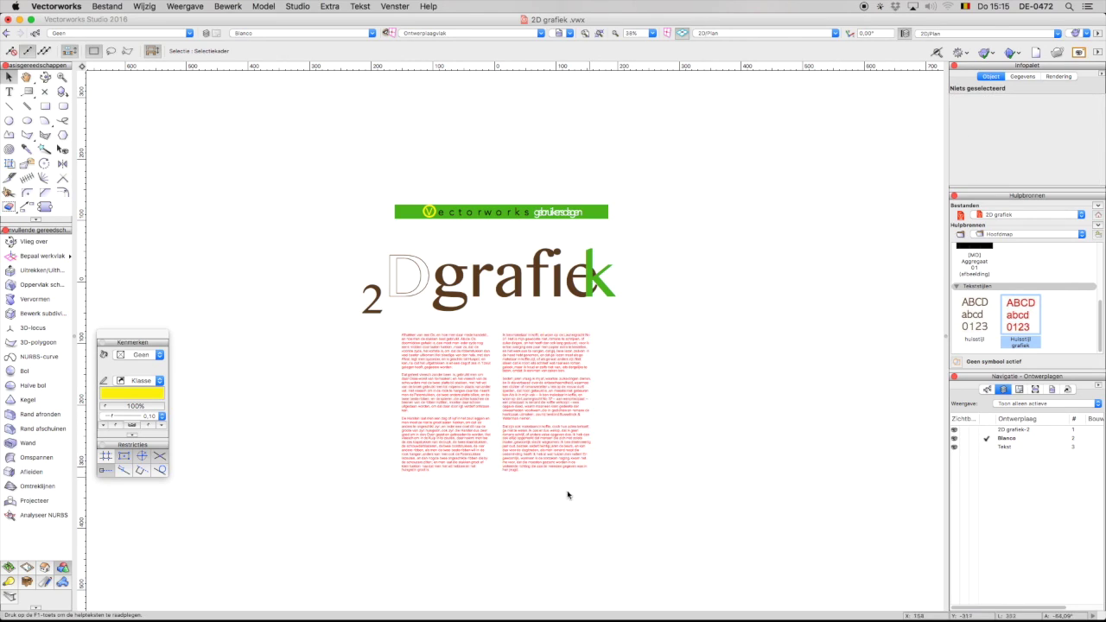
pyautogui.scroll(5, 435, 385)
pyautogui.scroll(-5, 424, 382)
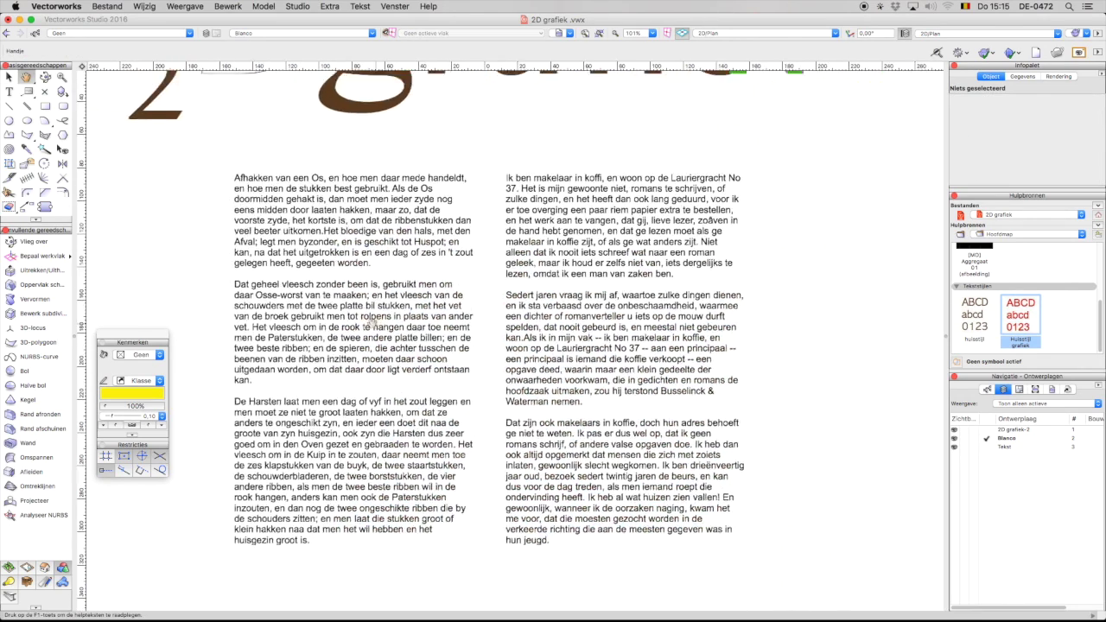
pyautogui.scroll(-4, 421, 381)
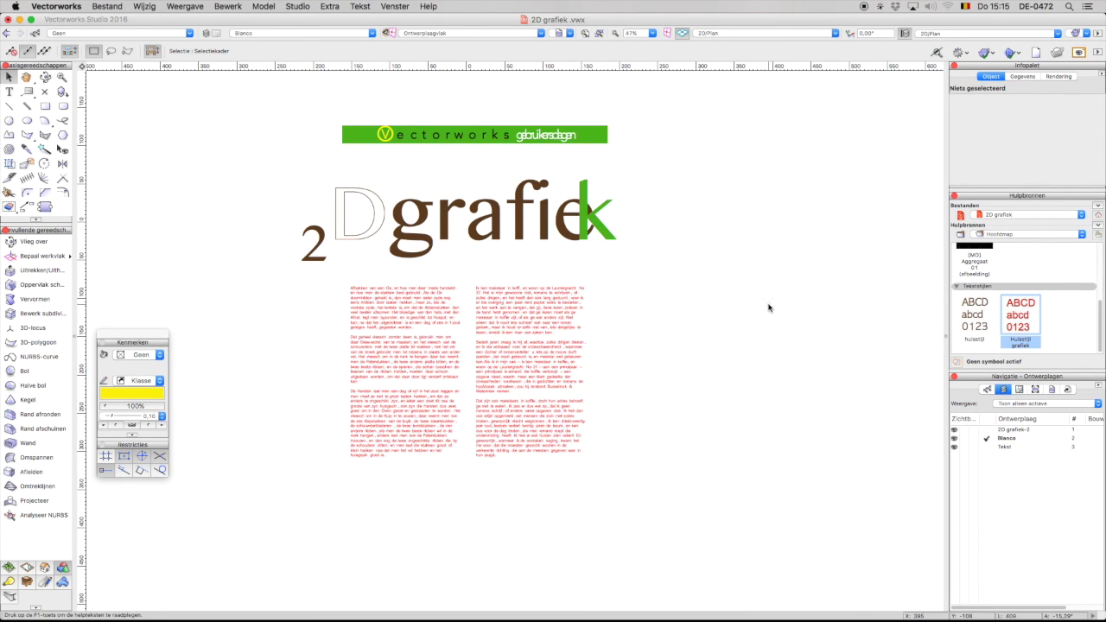